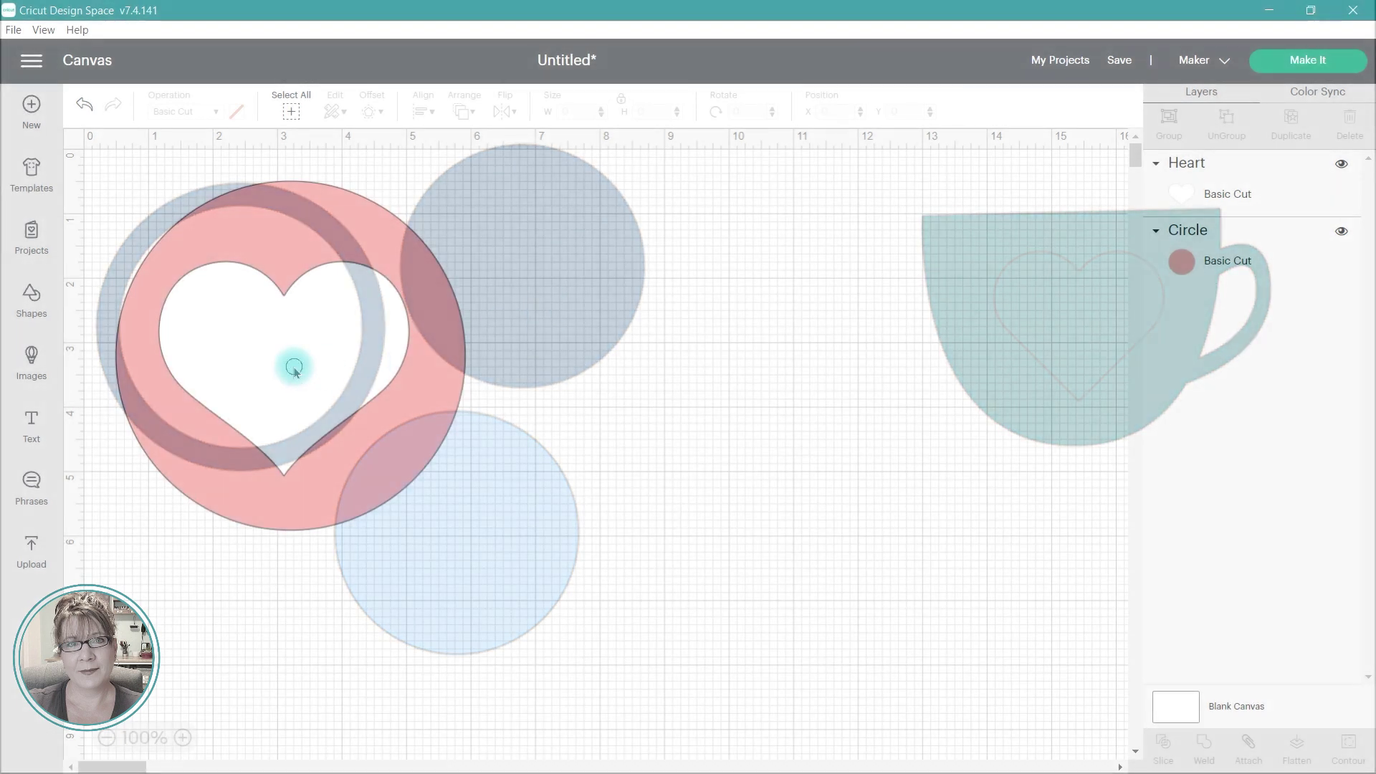
# Step: Select the white heart with the pink circle and slice the heart out
pyautogui.click(476, 538)
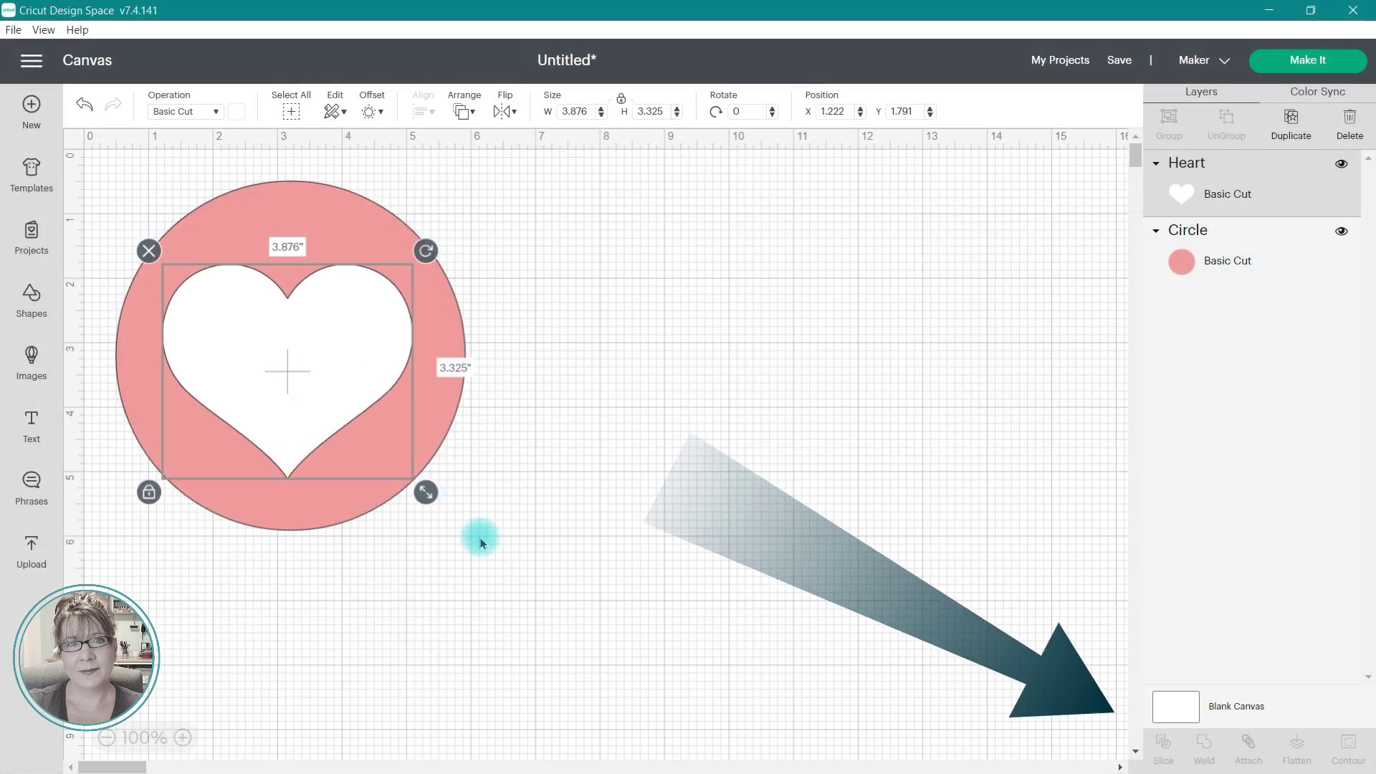
pyautogui.moveTo(419, 526); pyautogui.dragTo(113, 173)
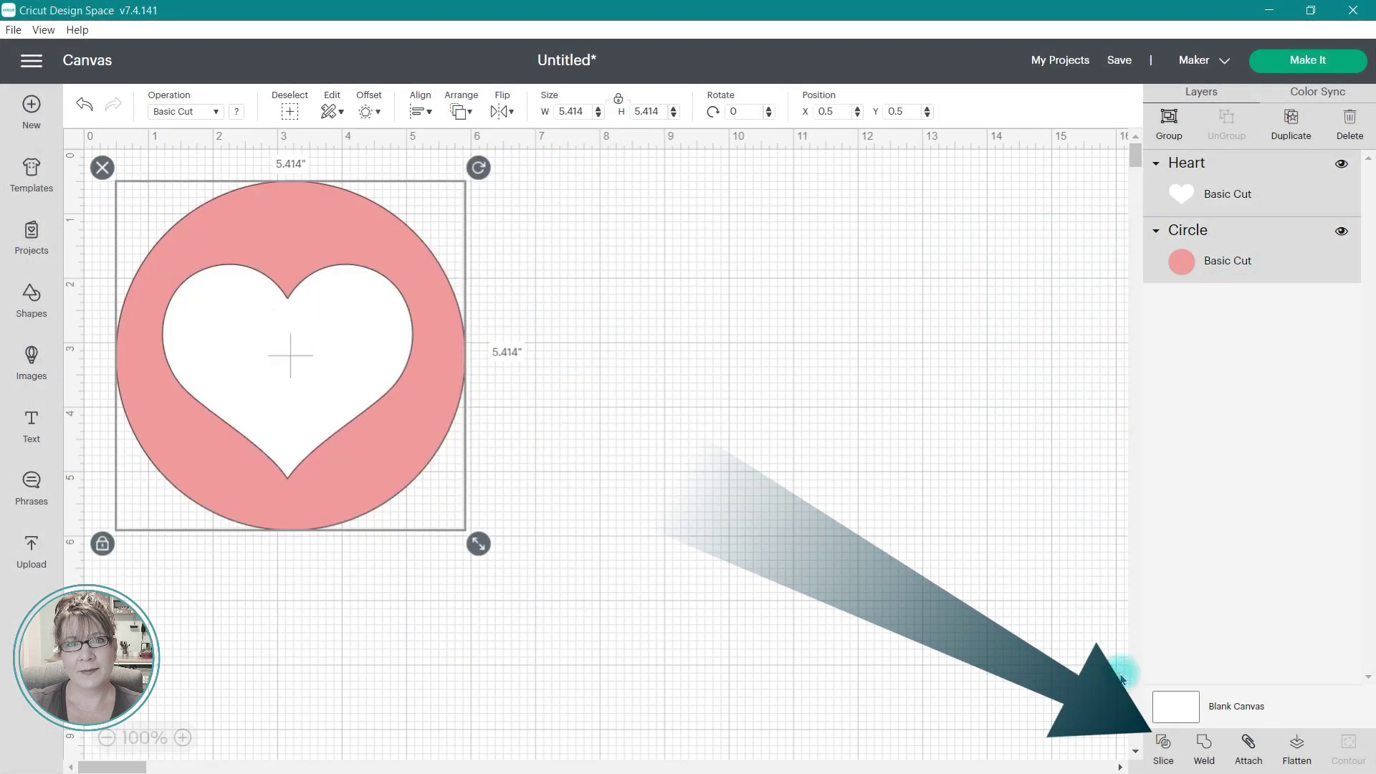
pyautogui.click(1162, 742)
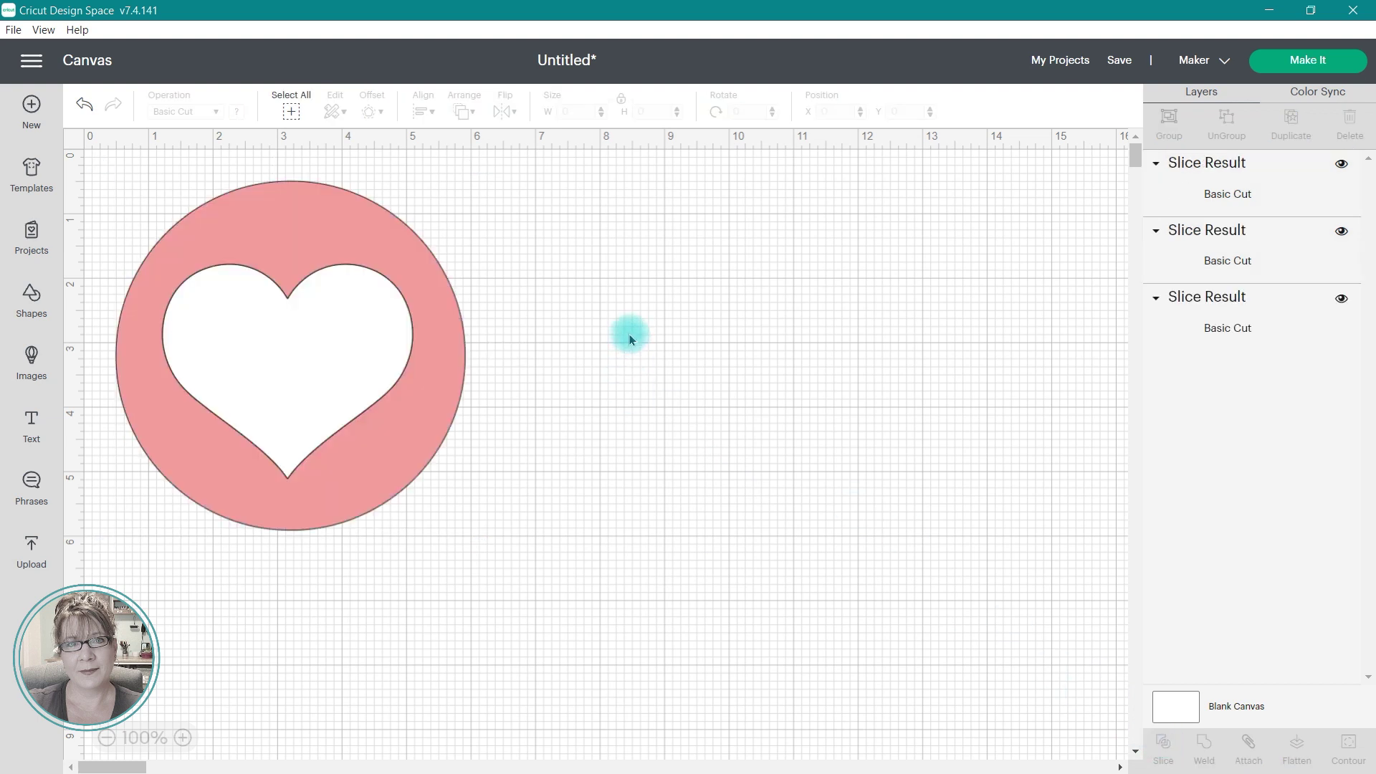
# Step: Pull the heart, ring and cut-out pieces apart, then shrink the blue circle to 3.707 inches
pyautogui.moveTo(260, 347); pyautogui.dragTo(672, 347)
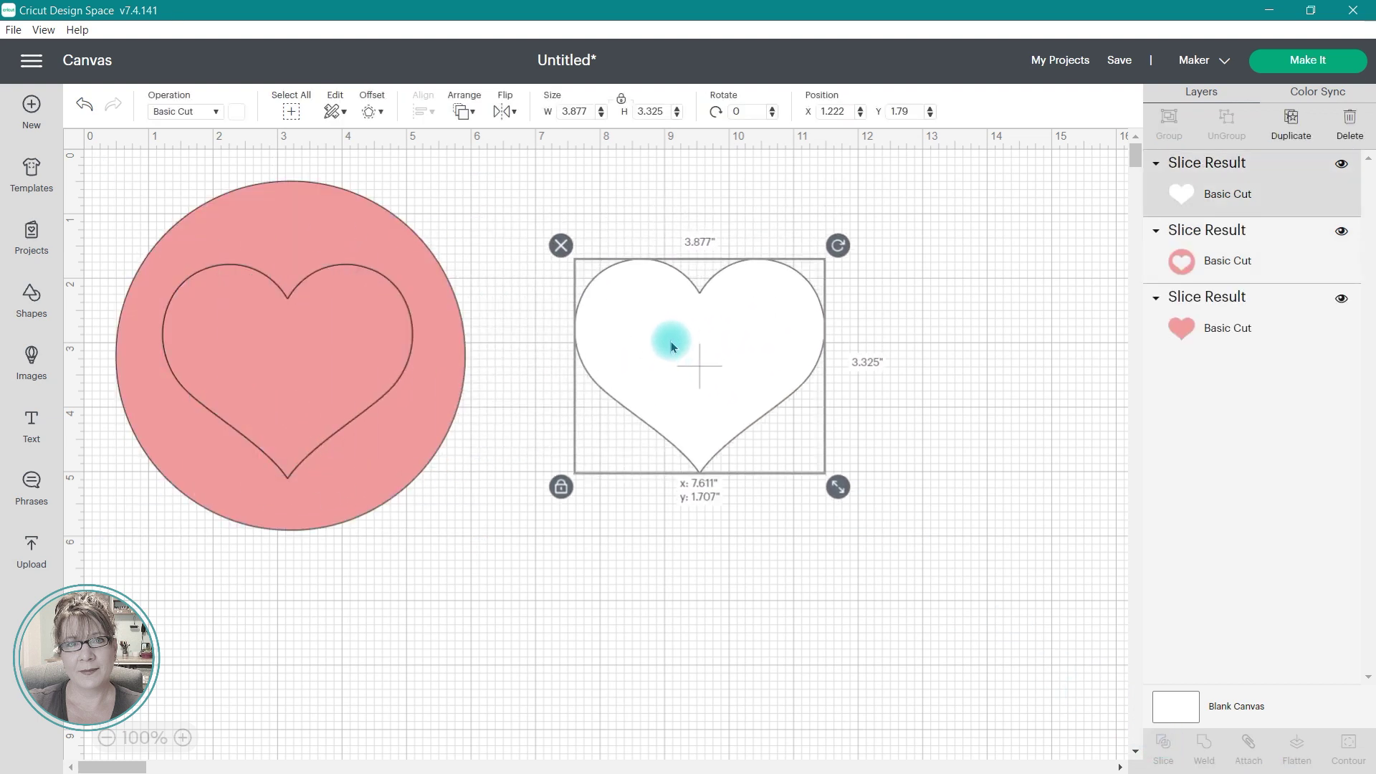
pyautogui.moveTo(258, 387); pyautogui.dragTo(904, 352)
pyautogui.moveTo(697, 372); pyautogui.dragTo(599, 378)
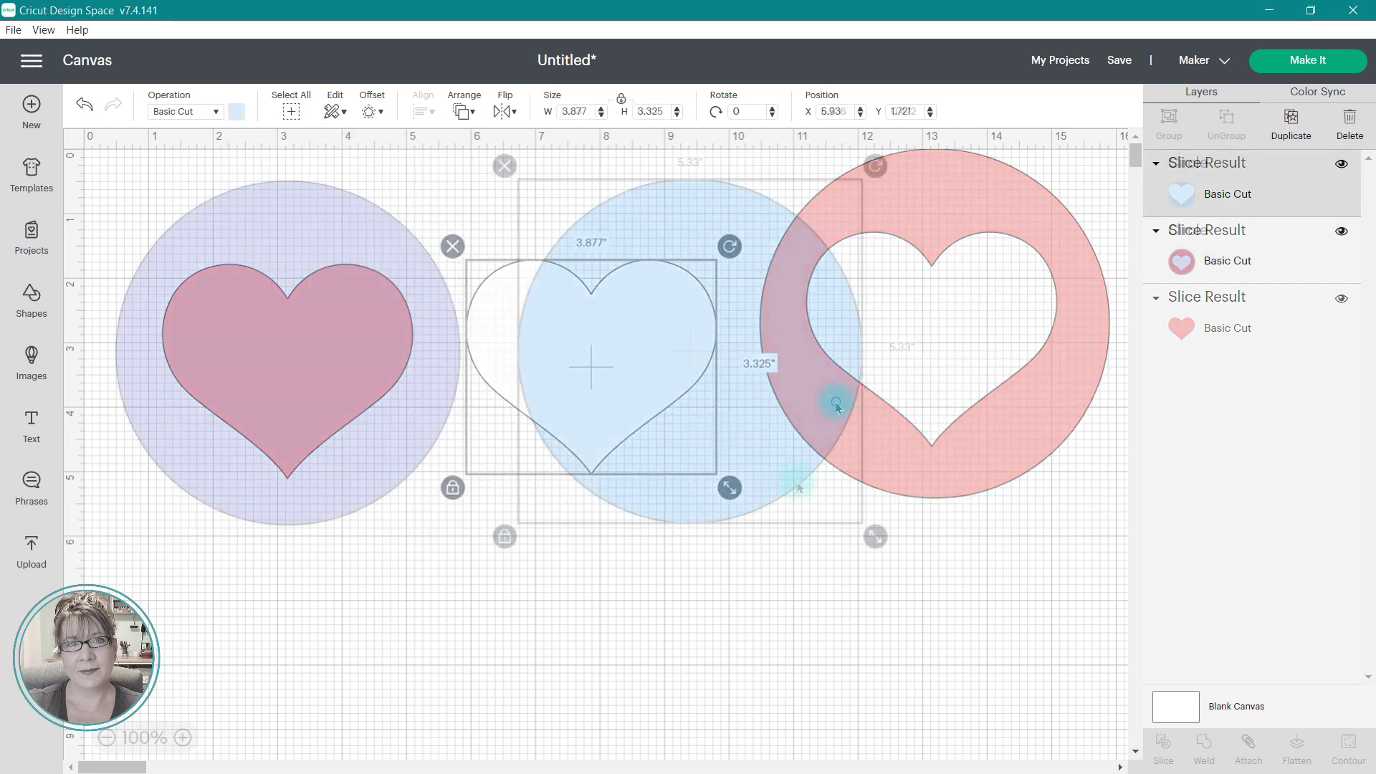
pyautogui.moveTo(875, 536); pyautogui.dragTo(750, 440)
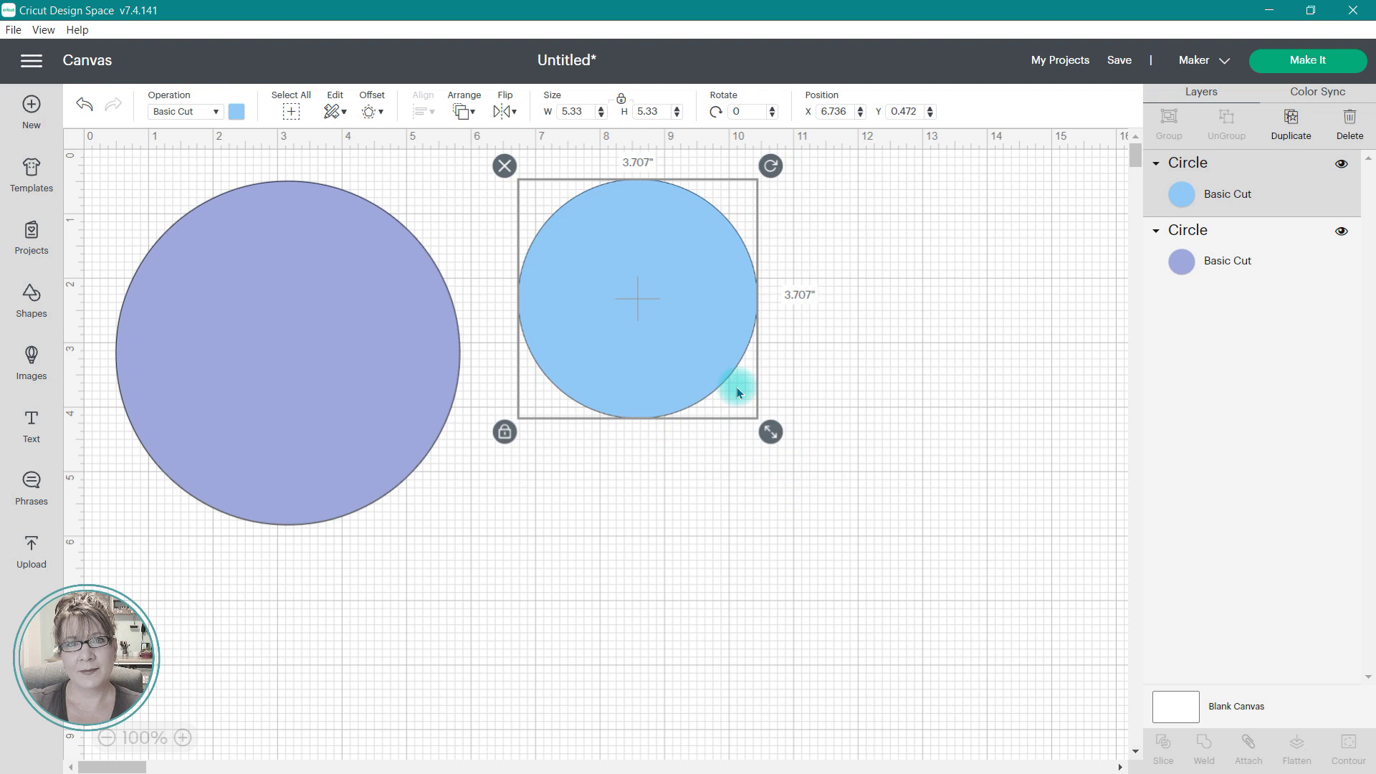
# Step: Centre the 3.707-inch blue circle on the purple circle and check the alignment options
pyautogui.moveTo(701, 304); pyautogui.dragTo(339, 374)
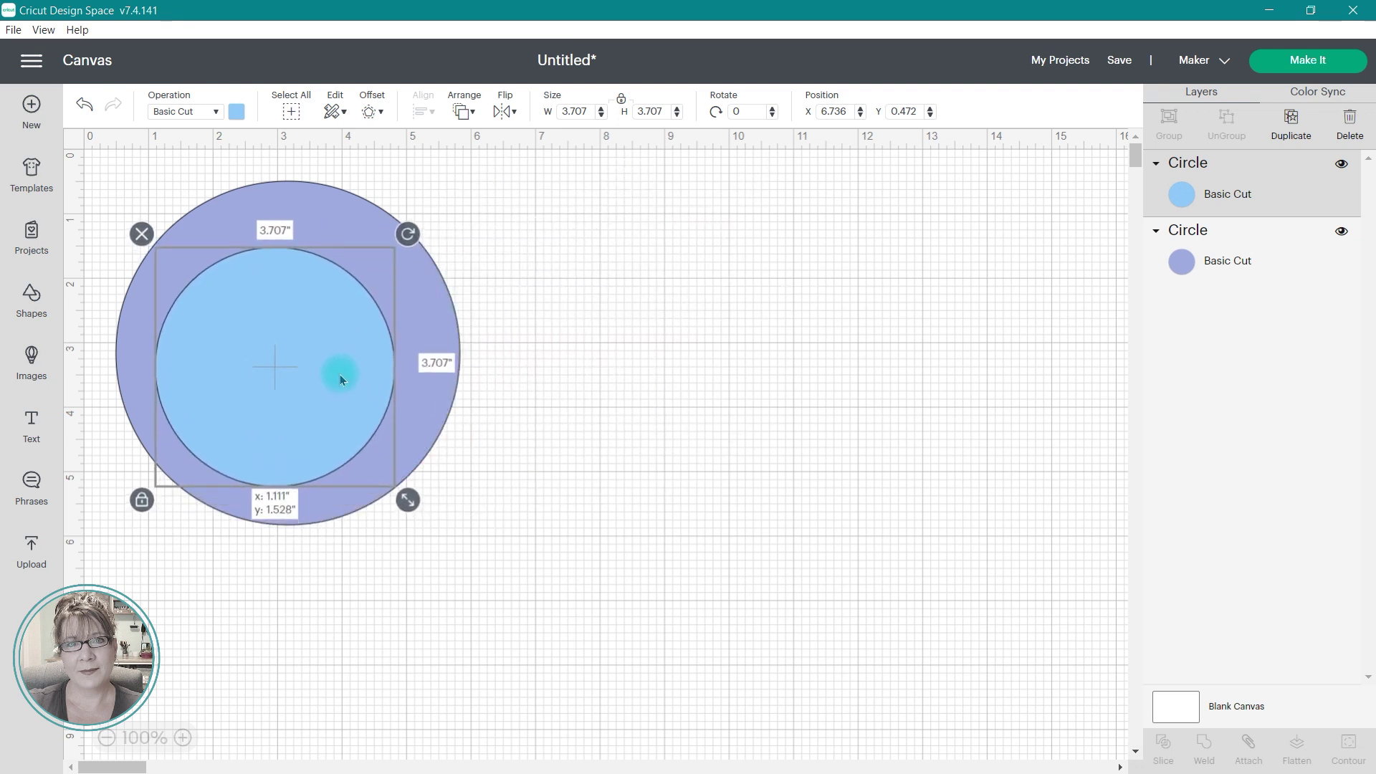
pyautogui.moveTo(339, 374); pyautogui.dragTo(354, 359)
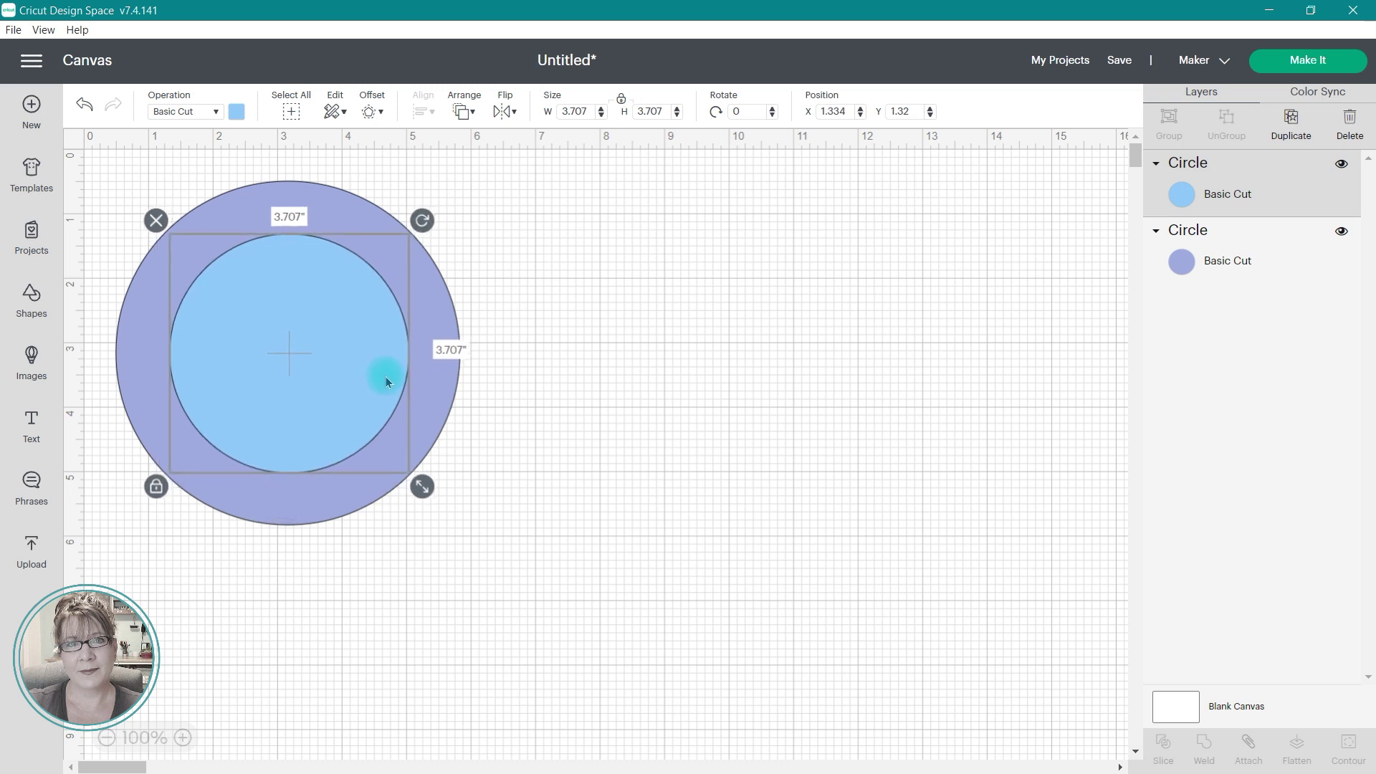
pyautogui.click(492, 511)
pyautogui.moveTo(455, 555); pyautogui.dragTo(107, 168)
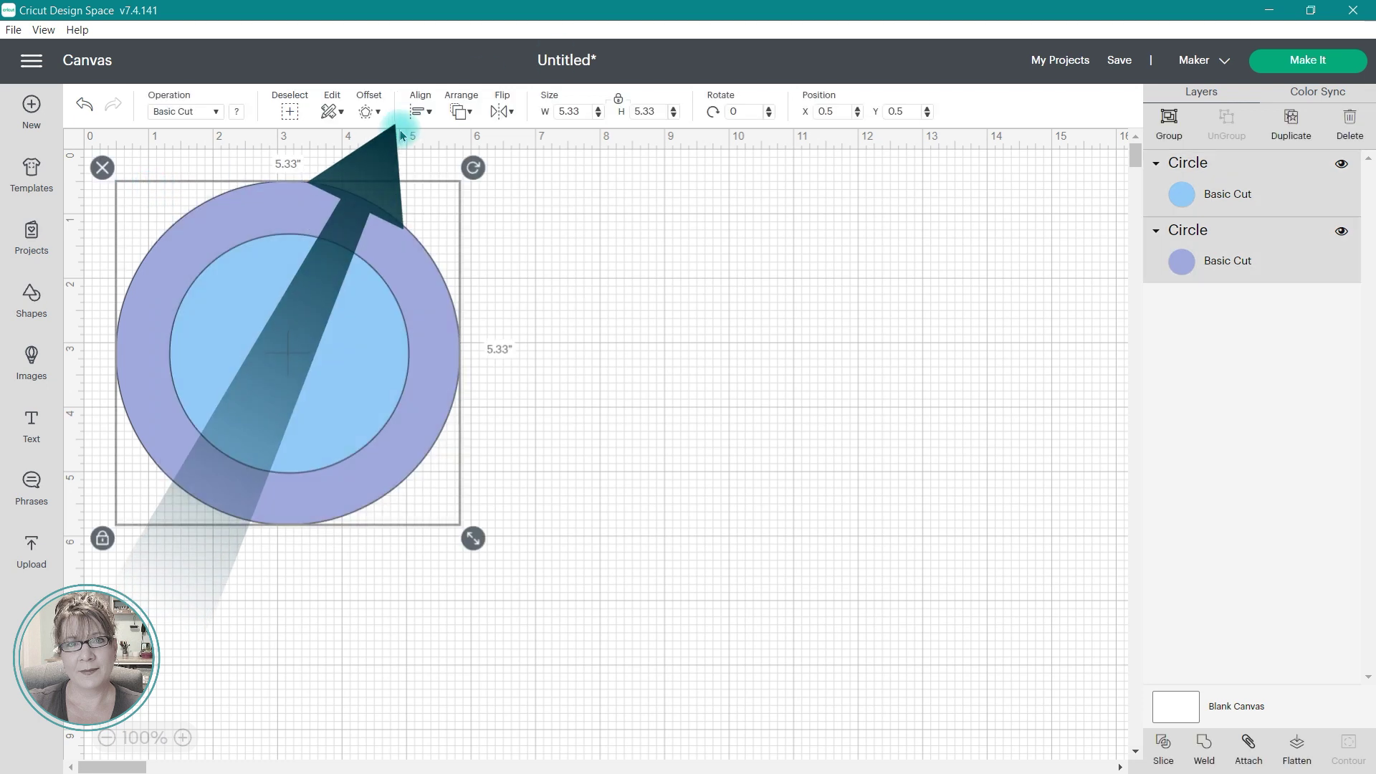
pyautogui.click(421, 110)
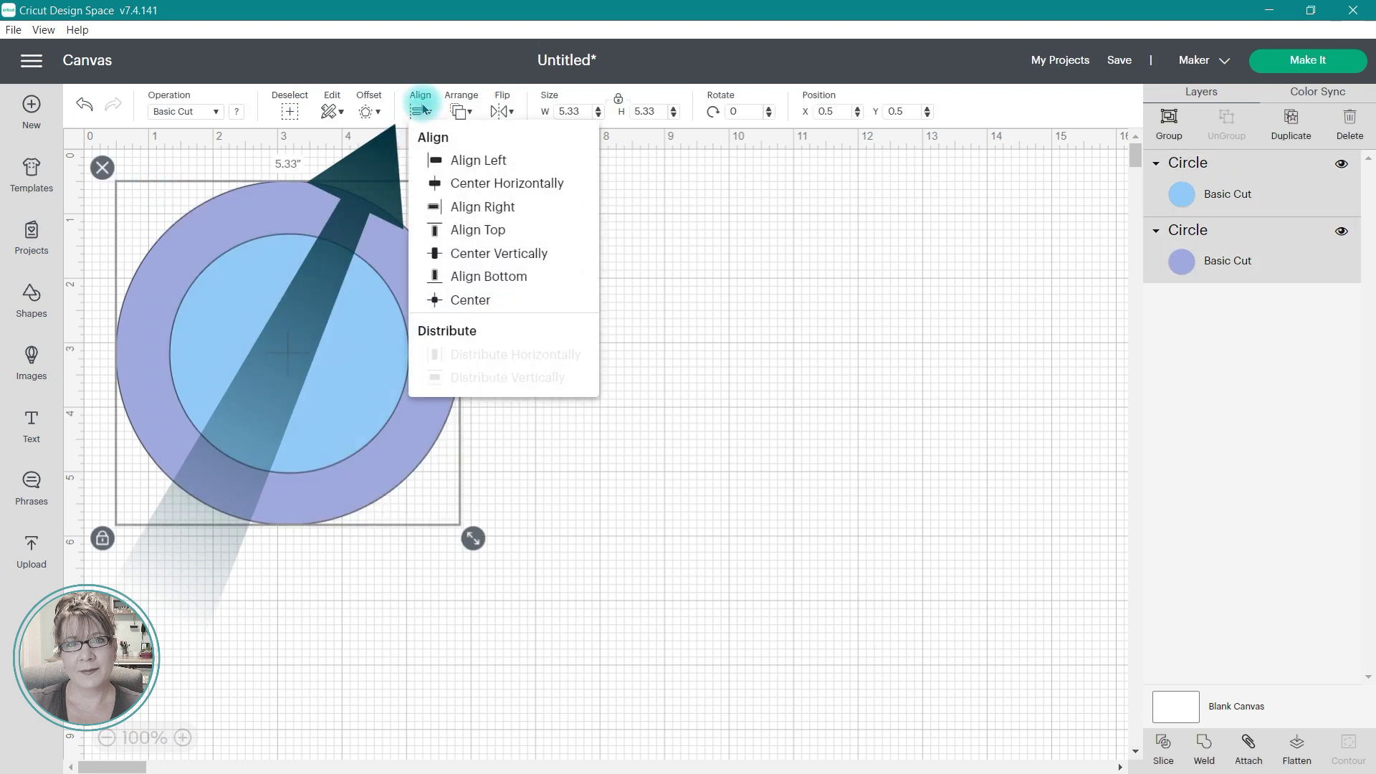
pyautogui.click(298, 548)
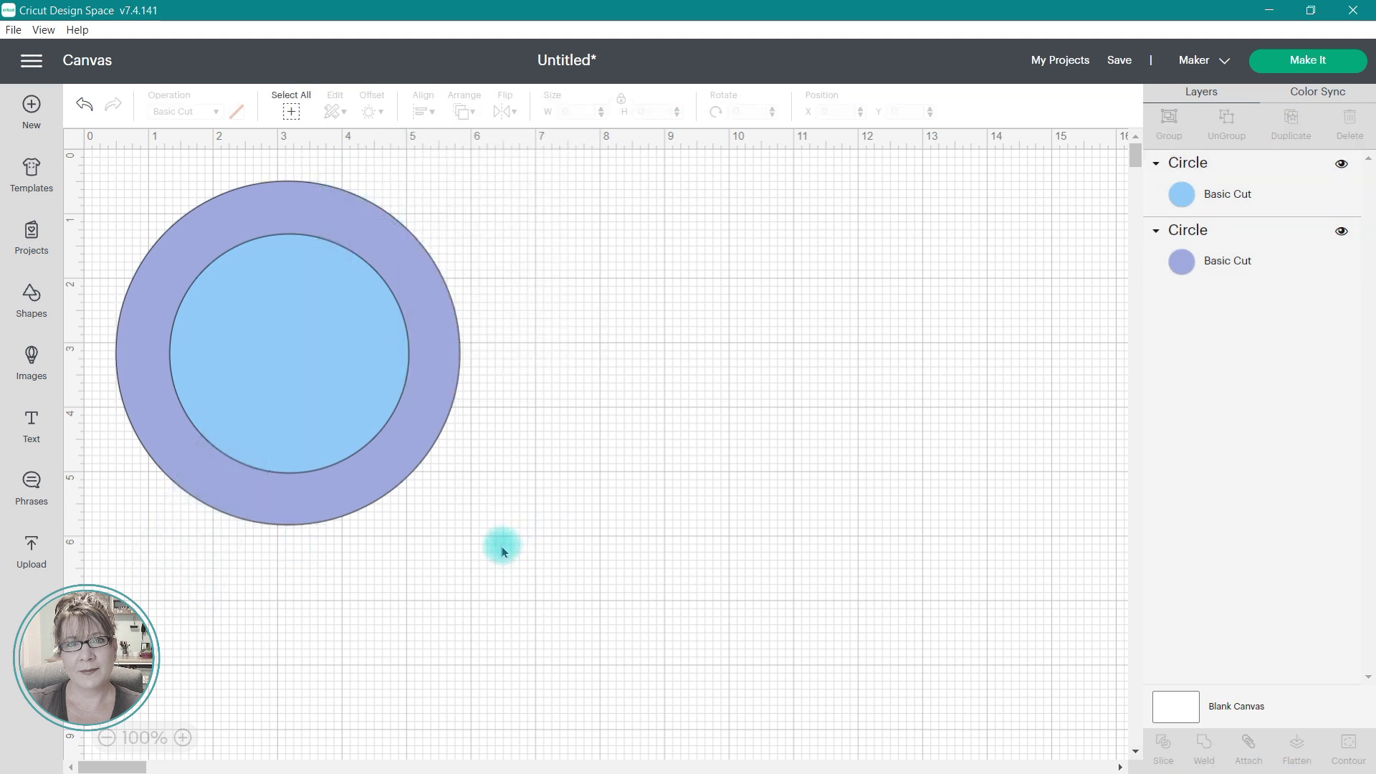
# Step: Slice the light-blue circle out of the purple one and spread the ring and circles apart
pyautogui.moveTo(524, 561); pyautogui.dragTo(104, 157)
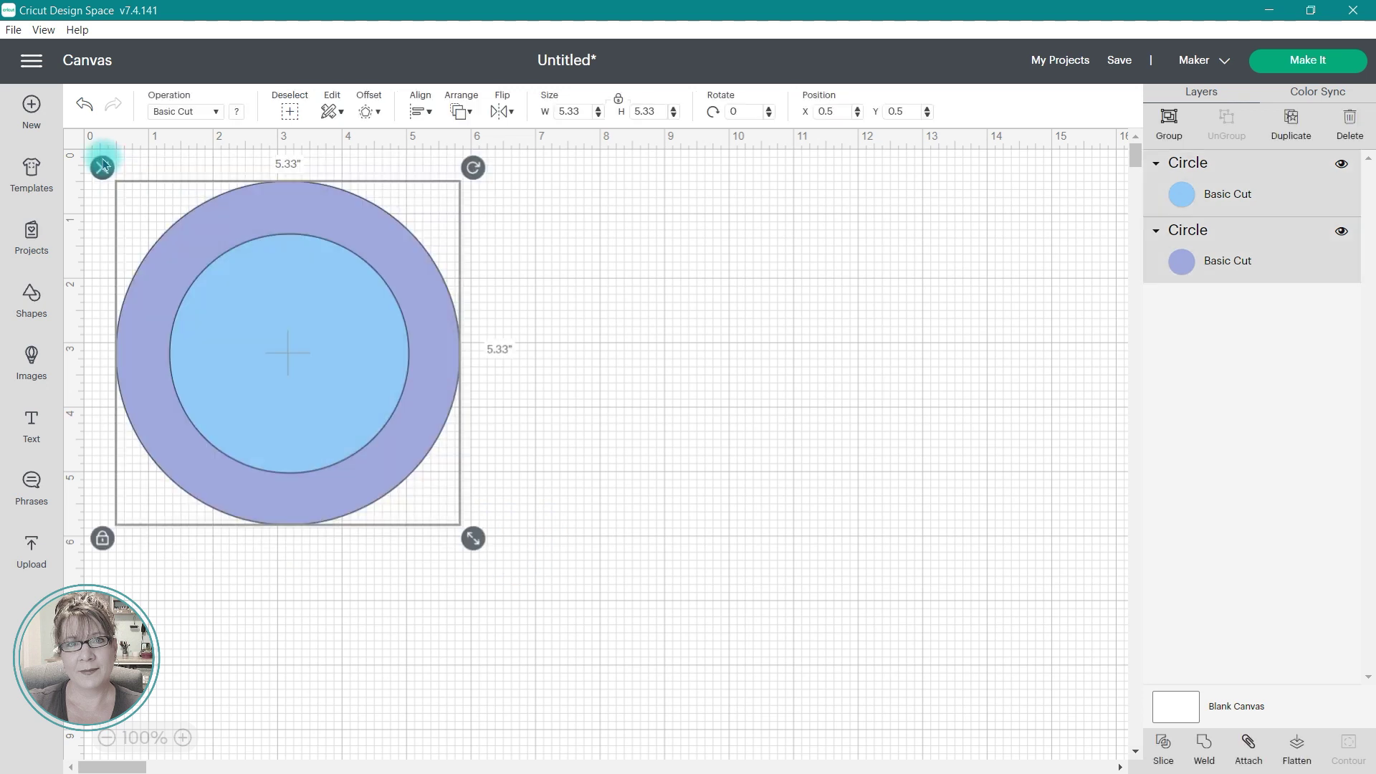
pyautogui.click(1163, 744)
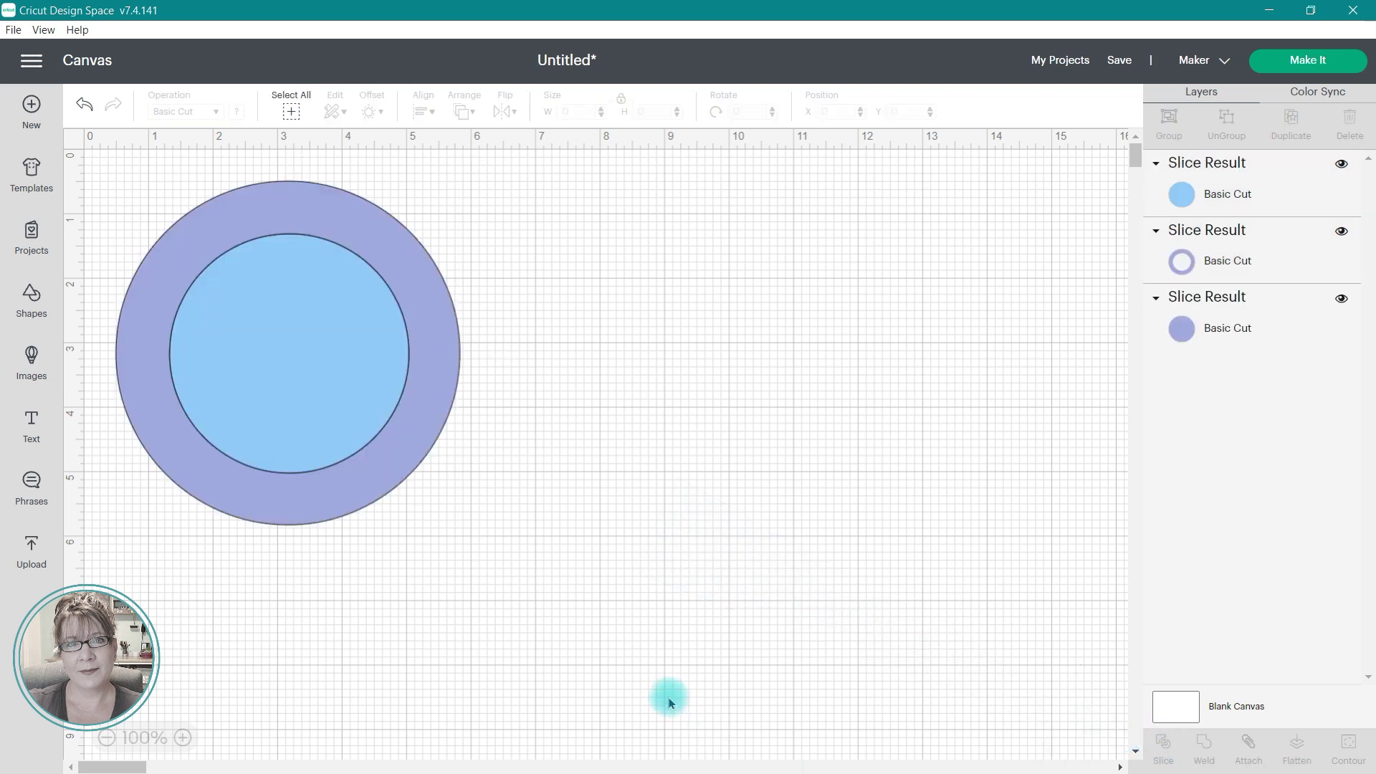
pyautogui.moveTo(321, 353); pyautogui.dragTo(958, 340)
pyautogui.moveTo(453, 354); pyautogui.dragTo(777, 336)
pyautogui.moveTo(359, 402); pyautogui.dragTo(313, 393)
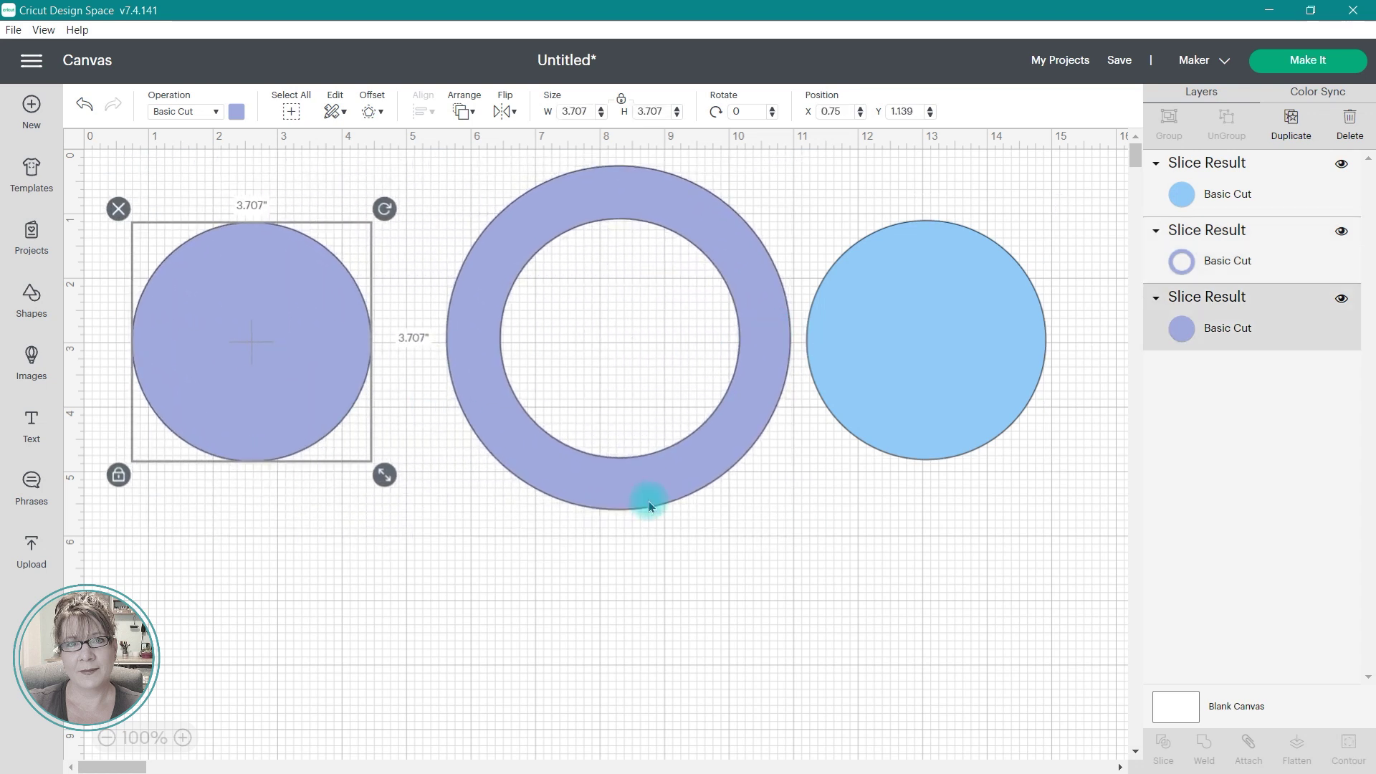
pyautogui.moveTo(647, 501); pyautogui.dragTo(614, 484)
pyautogui.moveTo(955, 384); pyautogui.dragTo(986, 356)
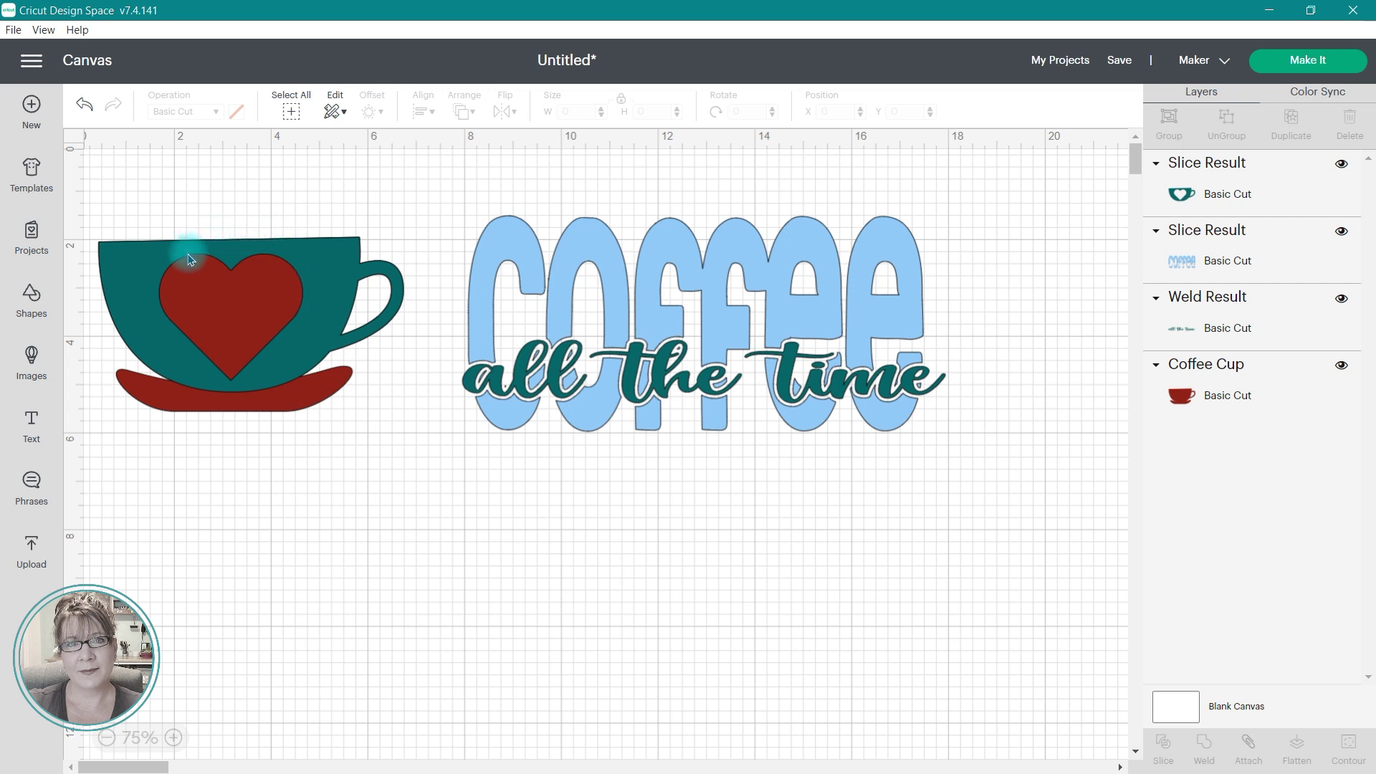
# Step: Lift the teal cup piece off the red cup, set it back, and deselect
pyautogui.moveTo(337, 261)
pyautogui.mouseDown()
pyautogui.moveTo(356, 466)
pyautogui.moveTo(340, 289)
pyautogui.mouseUp()
pyautogui.click(931, 445)
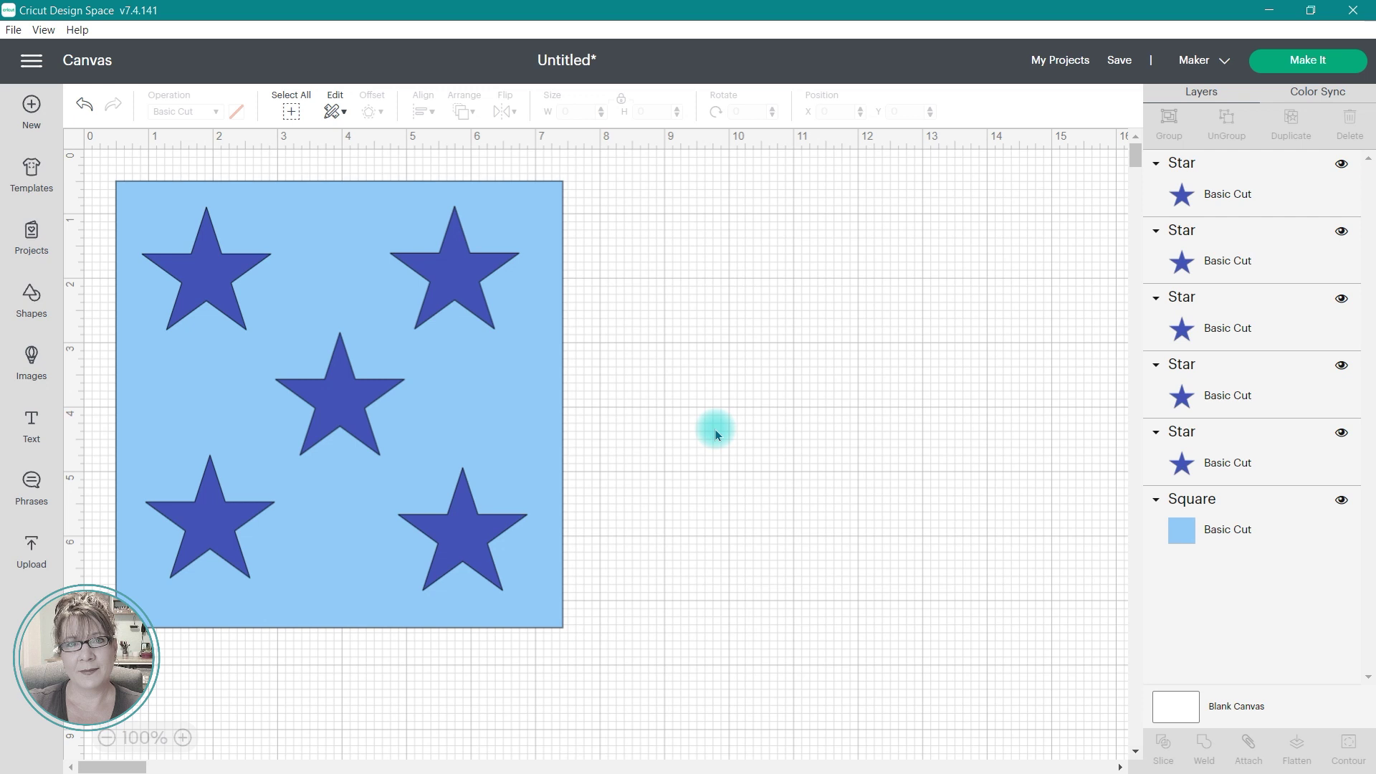
# Step: Slice the top star out of the light-blue square and delete its leftover star pieces
pyautogui.hotkey('ctrl', 'a')
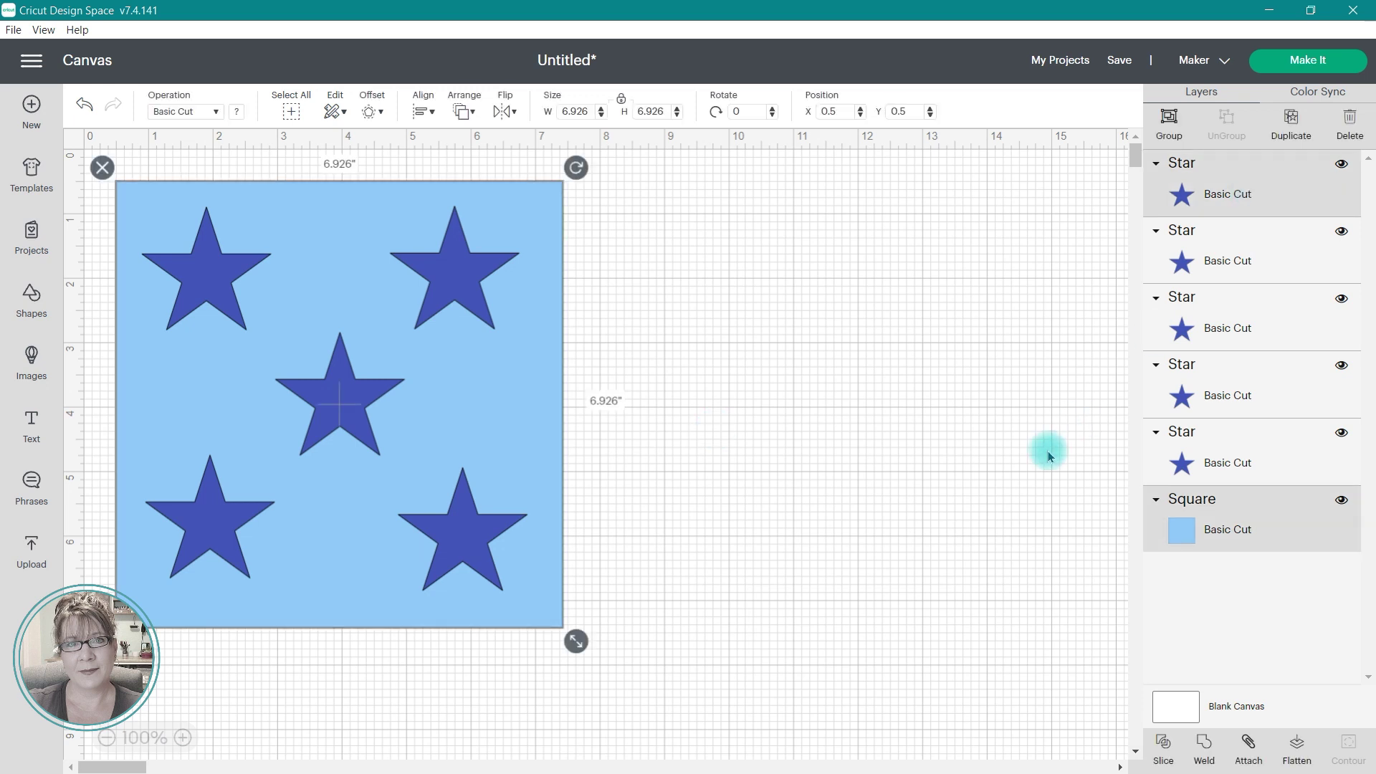
pyautogui.click(1046, 451)
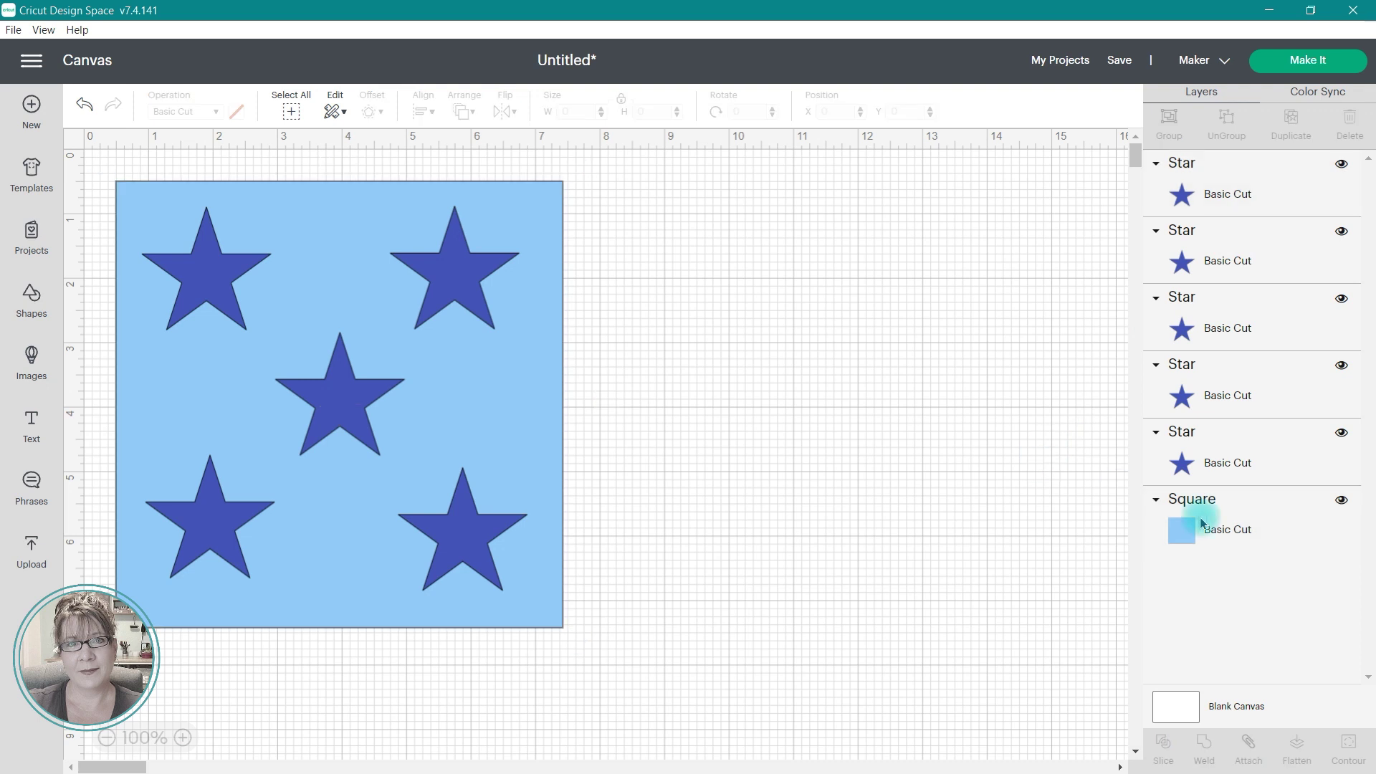
pyautogui.click(1243, 529)
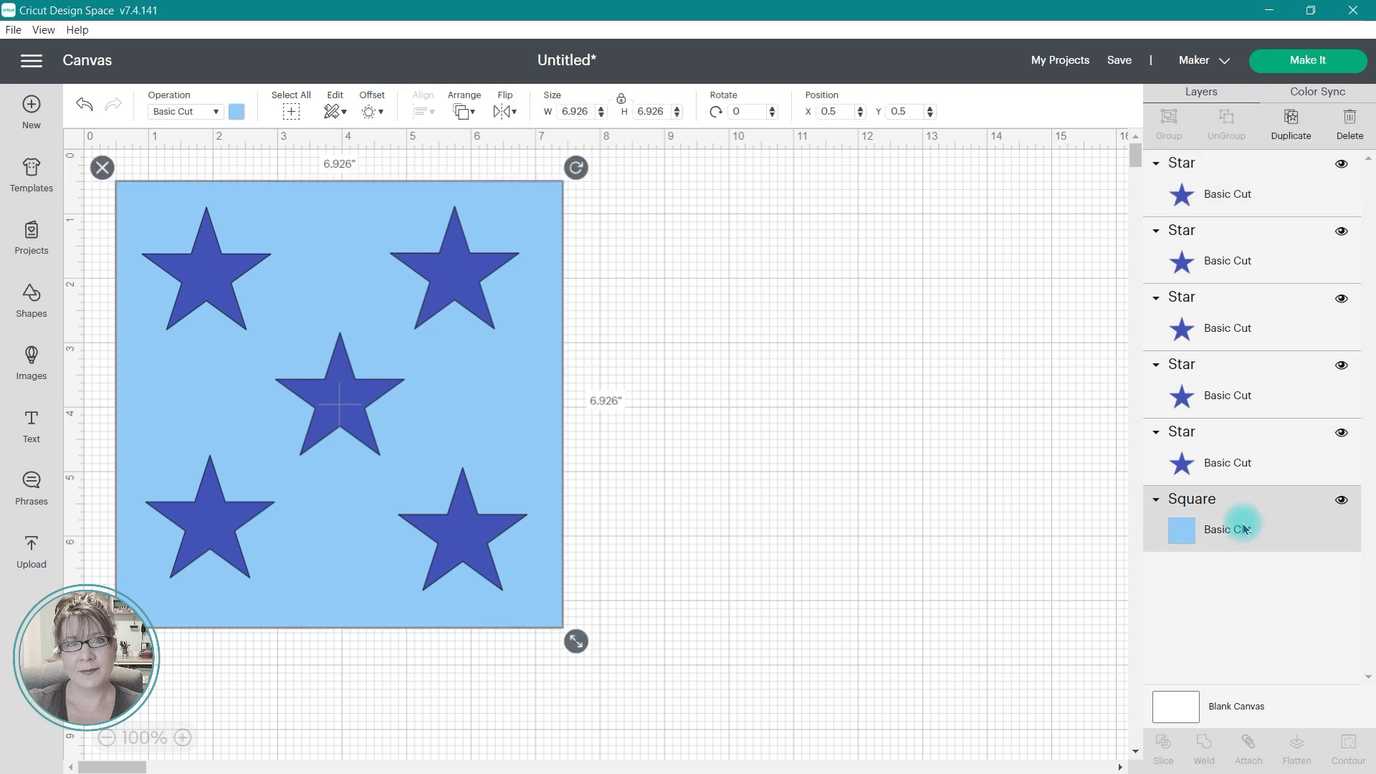
pyautogui.keyDown('shift'); pyautogui.click(1229, 203); pyautogui.keyUp('shift')
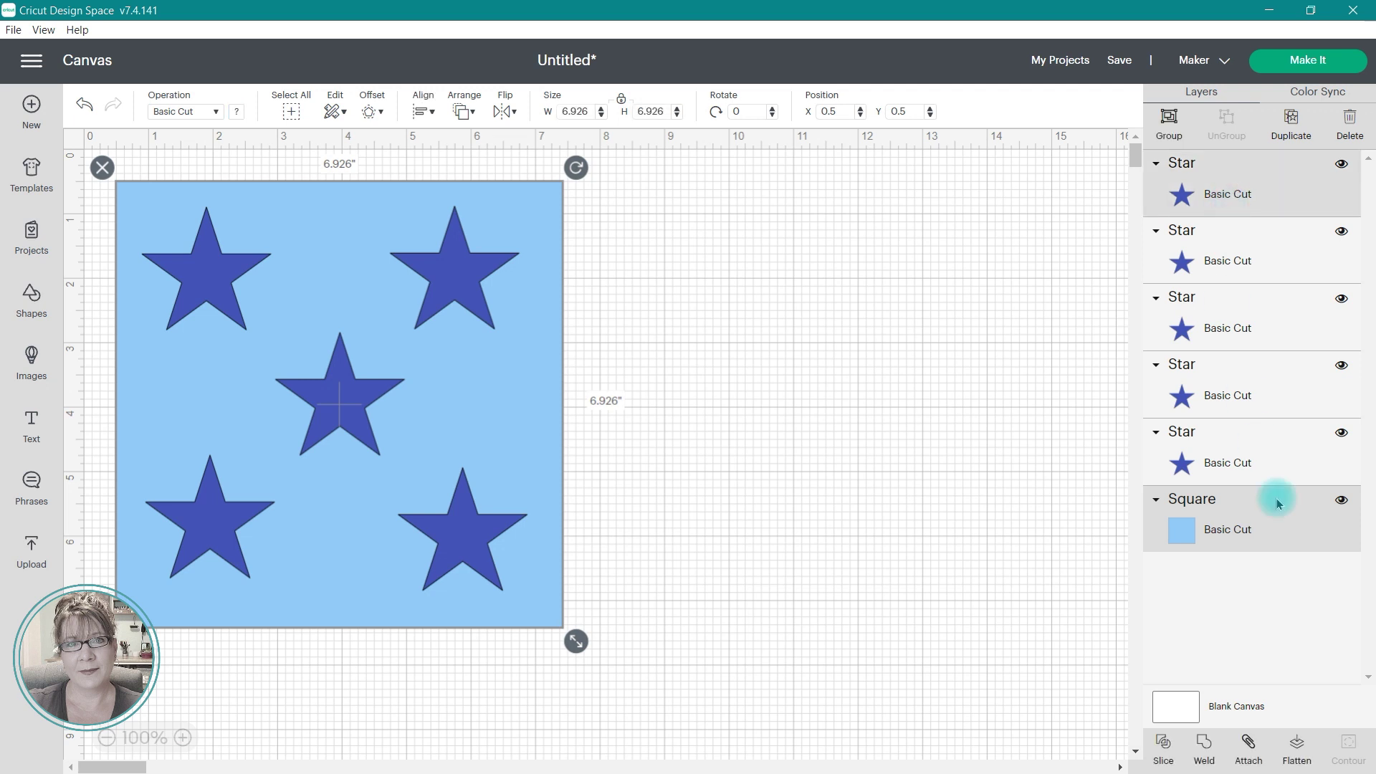
pyautogui.click(1162, 745)
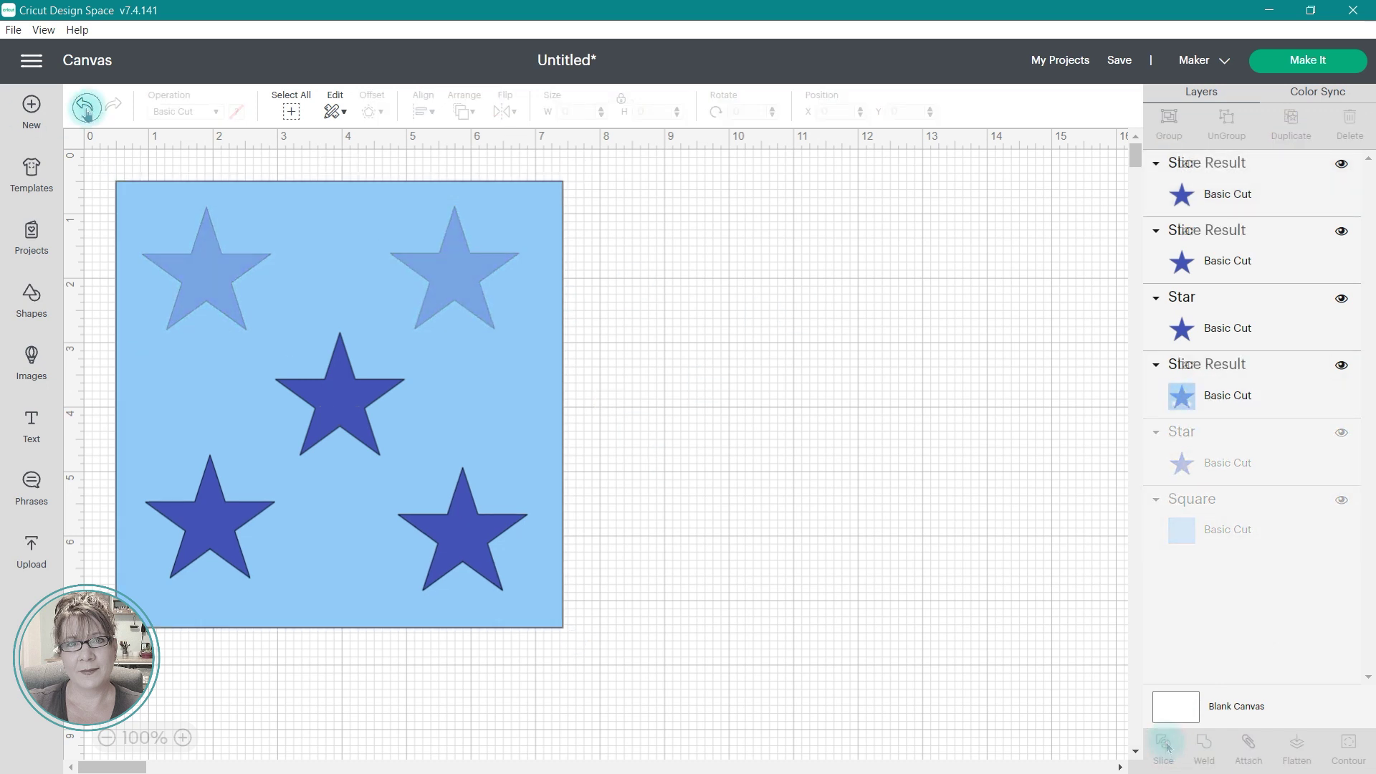
pyautogui.click(1231, 233)
pyautogui.press('Delete')
pyautogui.click(1210, 192)
pyautogui.press('Delete')
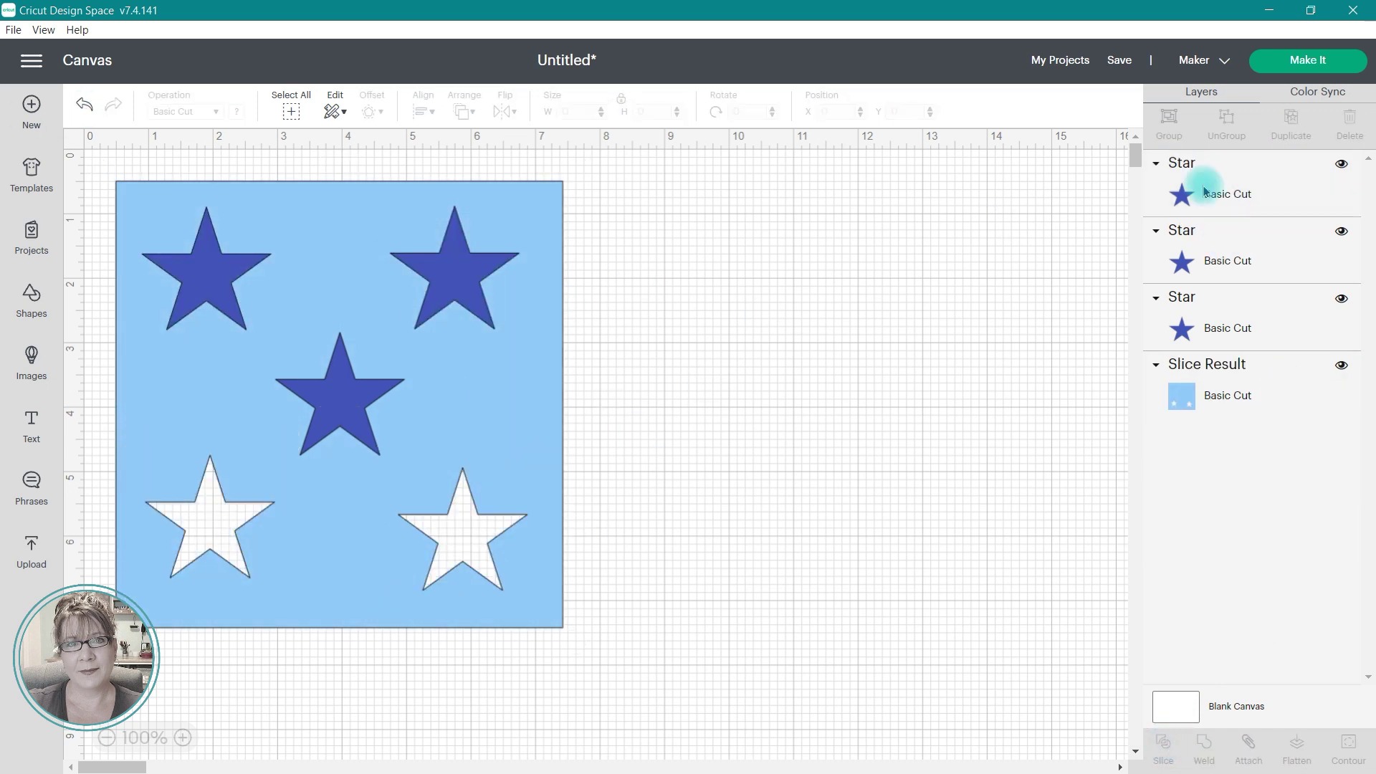
# Step: Slice the middle star out of the square and delete the leftover pieces
pyautogui.click(1211, 187)
pyautogui.keyDown('shift'); pyautogui.click(1244, 384); pyautogui.keyUp('shift')
pyautogui.click(1163, 745)
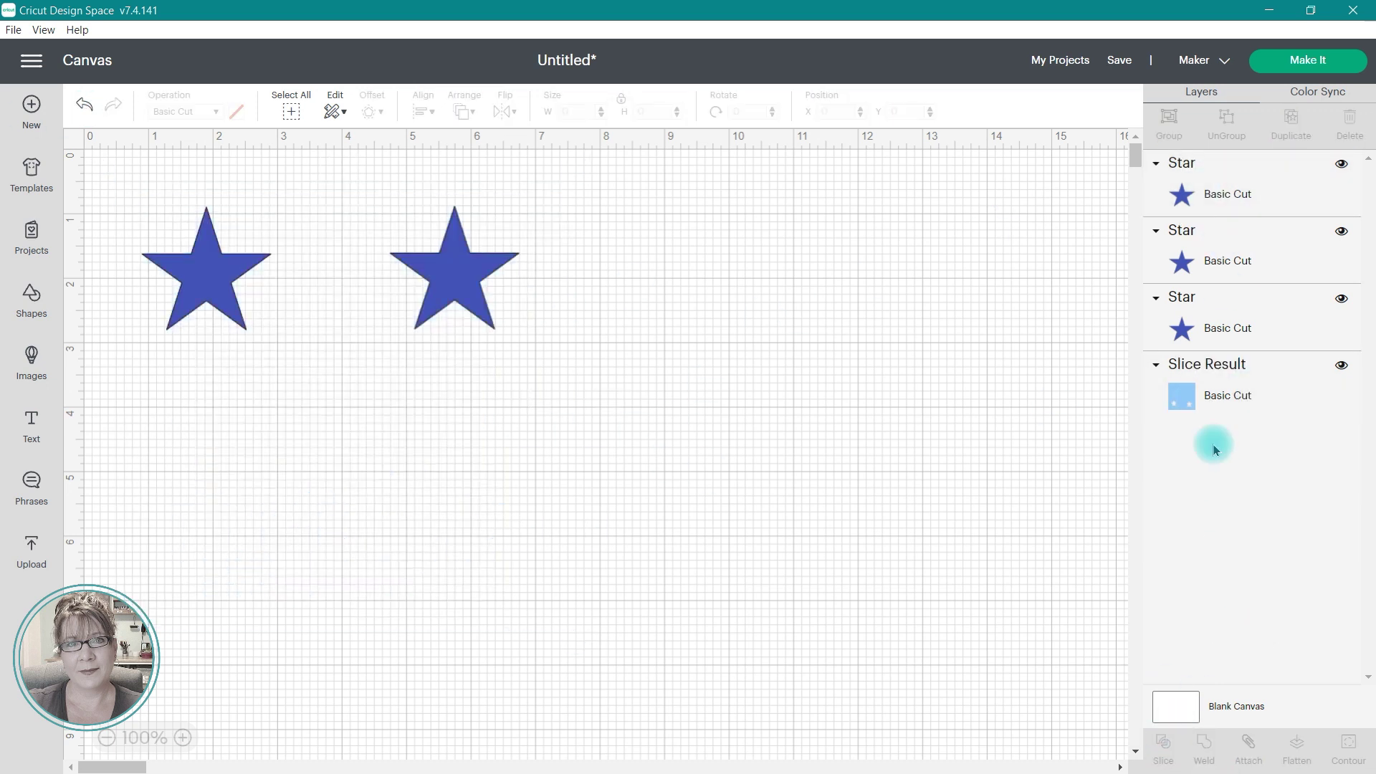
pyautogui.click(1209, 191)
pyautogui.press('Delete')
pyautogui.click(1210, 245)
pyautogui.press('Delete')
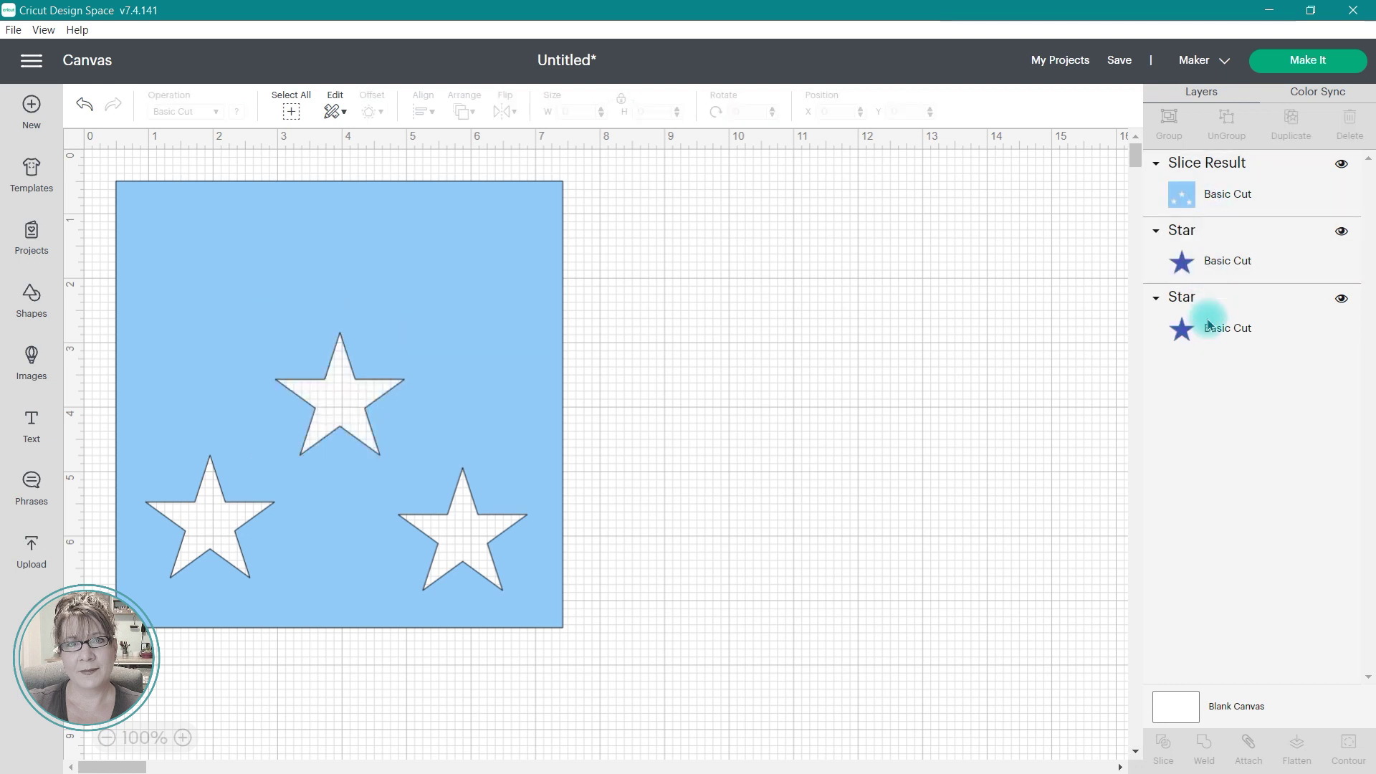
# Step: Send the square behind the stars, slice out the top-right star, and delete its leftovers
pyautogui.click(1211, 168)
pyautogui.click(465, 111)
pyautogui.click(487, 138)
pyautogui.click(1163, 746)
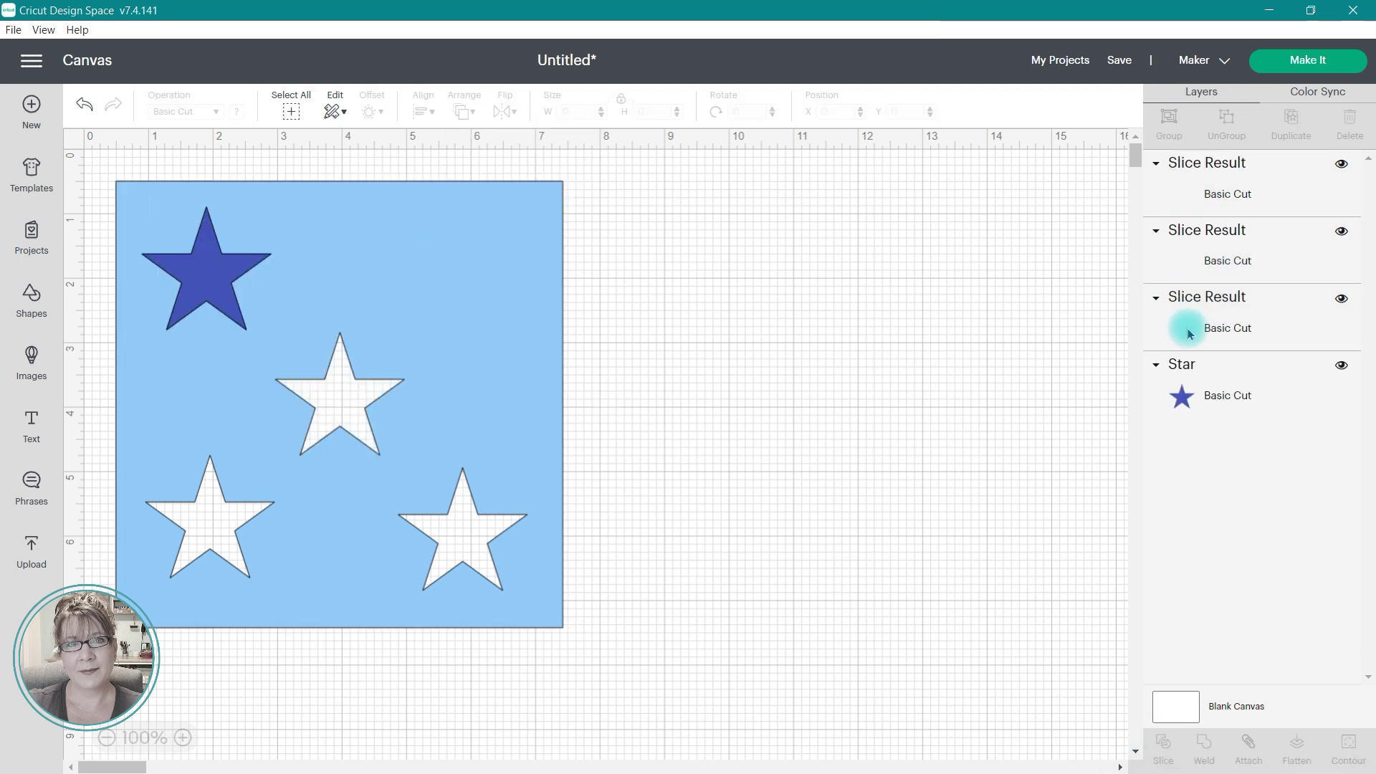
pyautogui.click(1182, 247)
pyautogui.press('Delete')
pyautogui.click(1182, 188)
pyautogui.press('Delete')
# Step: Slice out the top-left star and delete leftovers, then undo to restore the solid stars
pyautogui.click(1210, 235)
pyautogui.click(1210, 189)
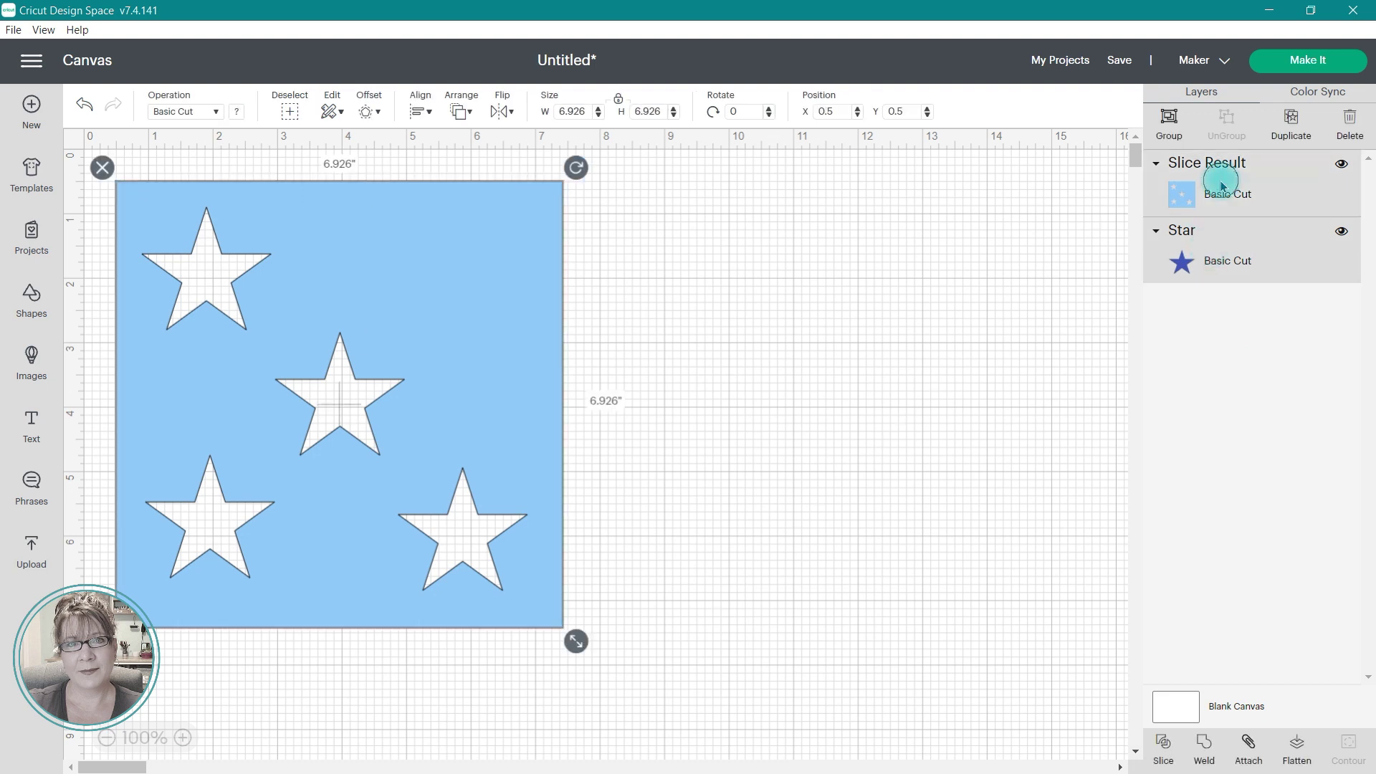
pyautogui.click(524, 387)
pyautogui.click(464, 111)
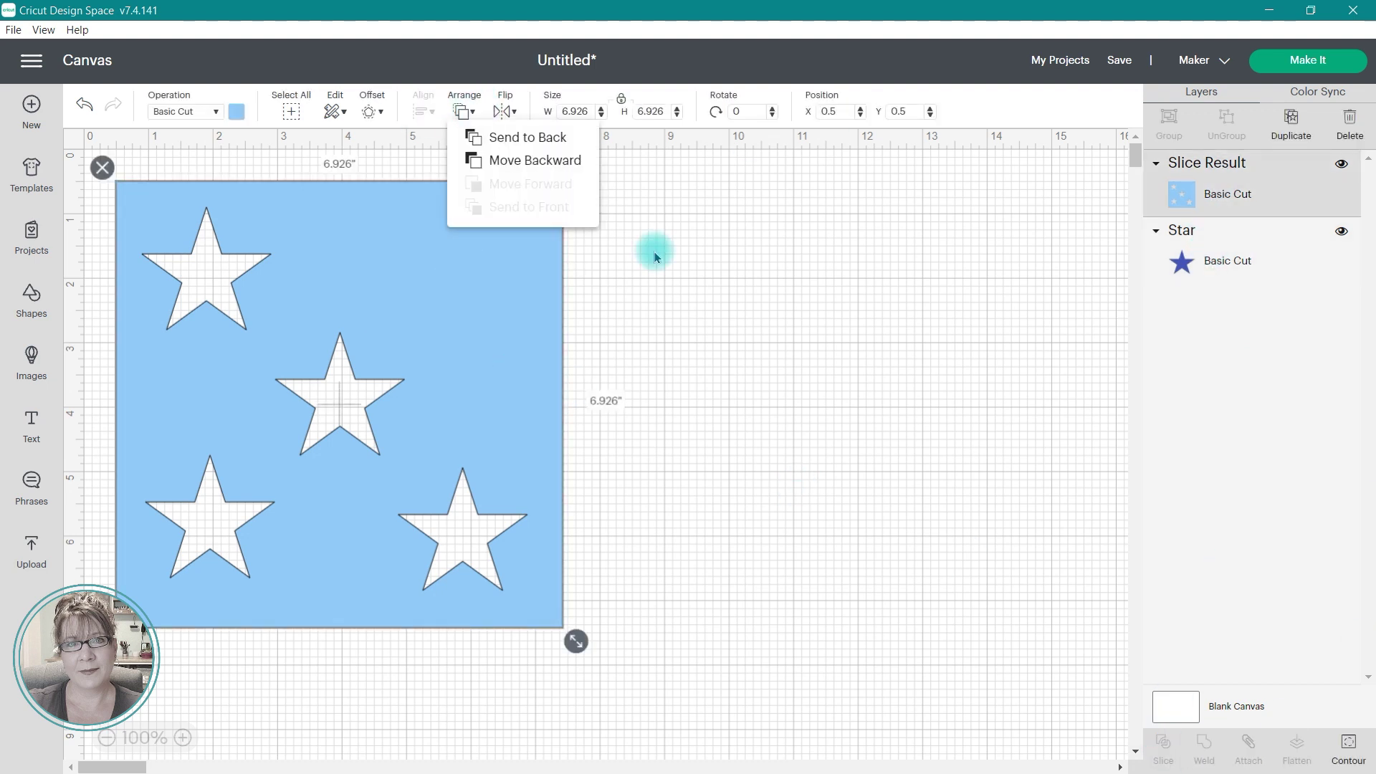
pyautogui.keyDown('shift'); pyautogui.click(1211, 237); pyautogui.keyUp('shift')
pyautogui.click(1162, 745)
pyautogui.click(1230, 247)
pyautogui.press('Delete')
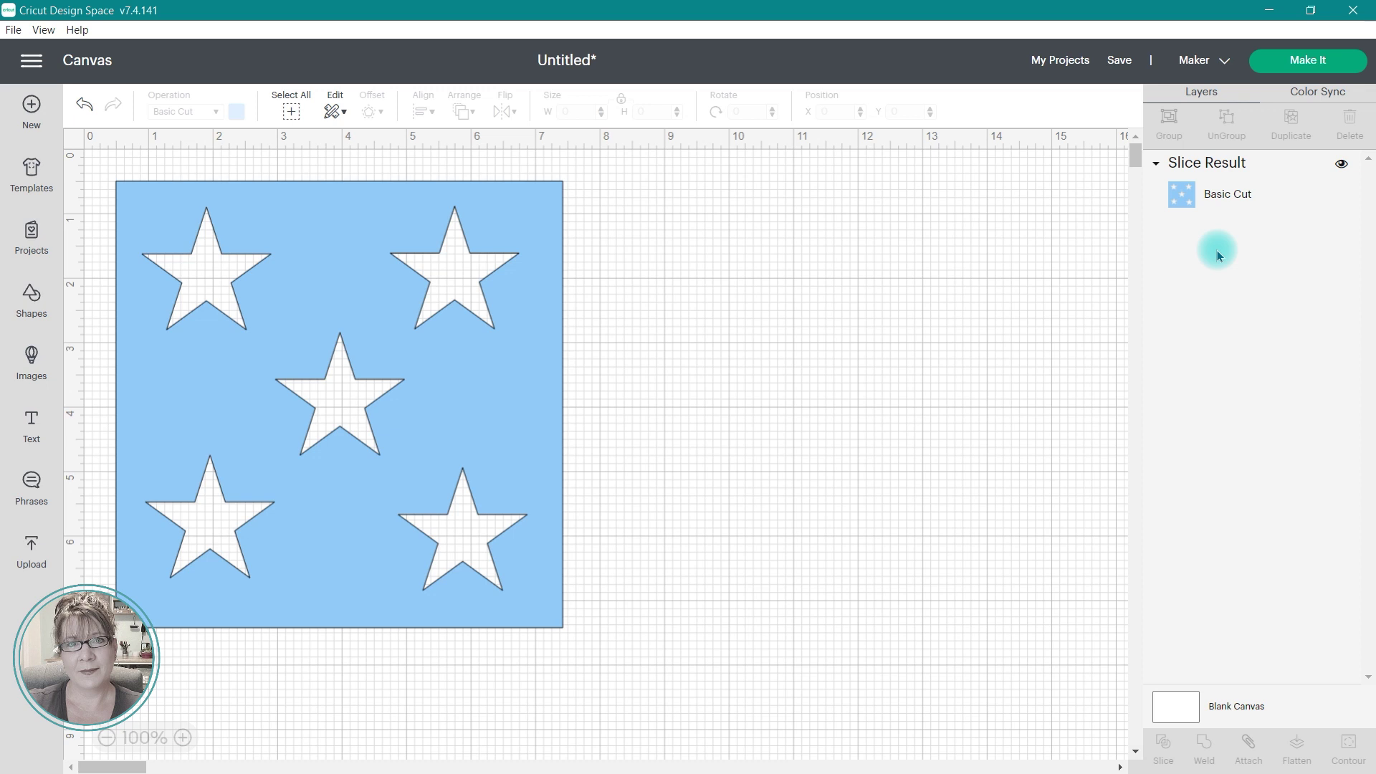
pyautogui.hotkey('ctrl', 'z')
pyautogui.hotkey('ctrl', 'z')
pyautogui.hotkey('ctrl', 'z')
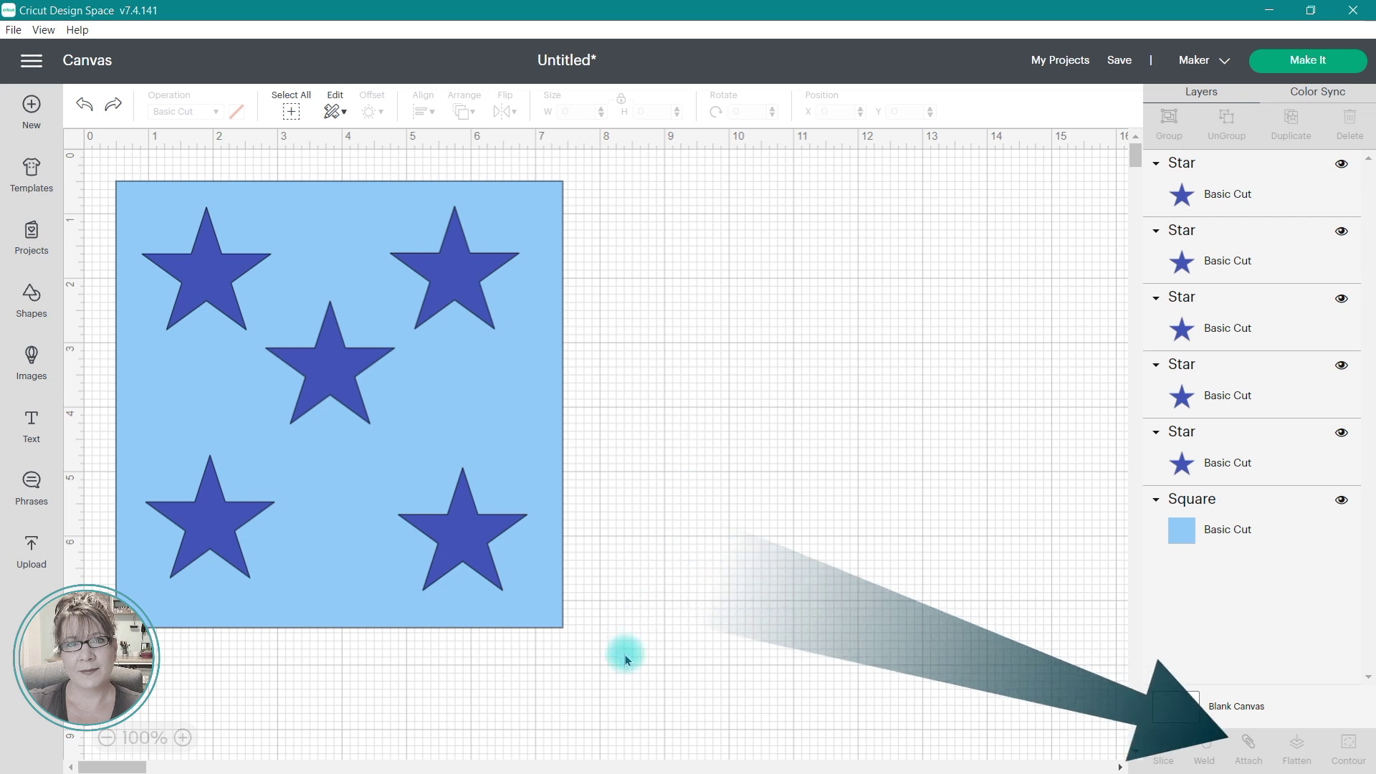
# Step: Select the light-blue square with all five stars and Attach them into one group
pyautogui.moveTo(634, 667); pyautogui.dragTo(102, 162)
pyautogui.click(1248, 742)
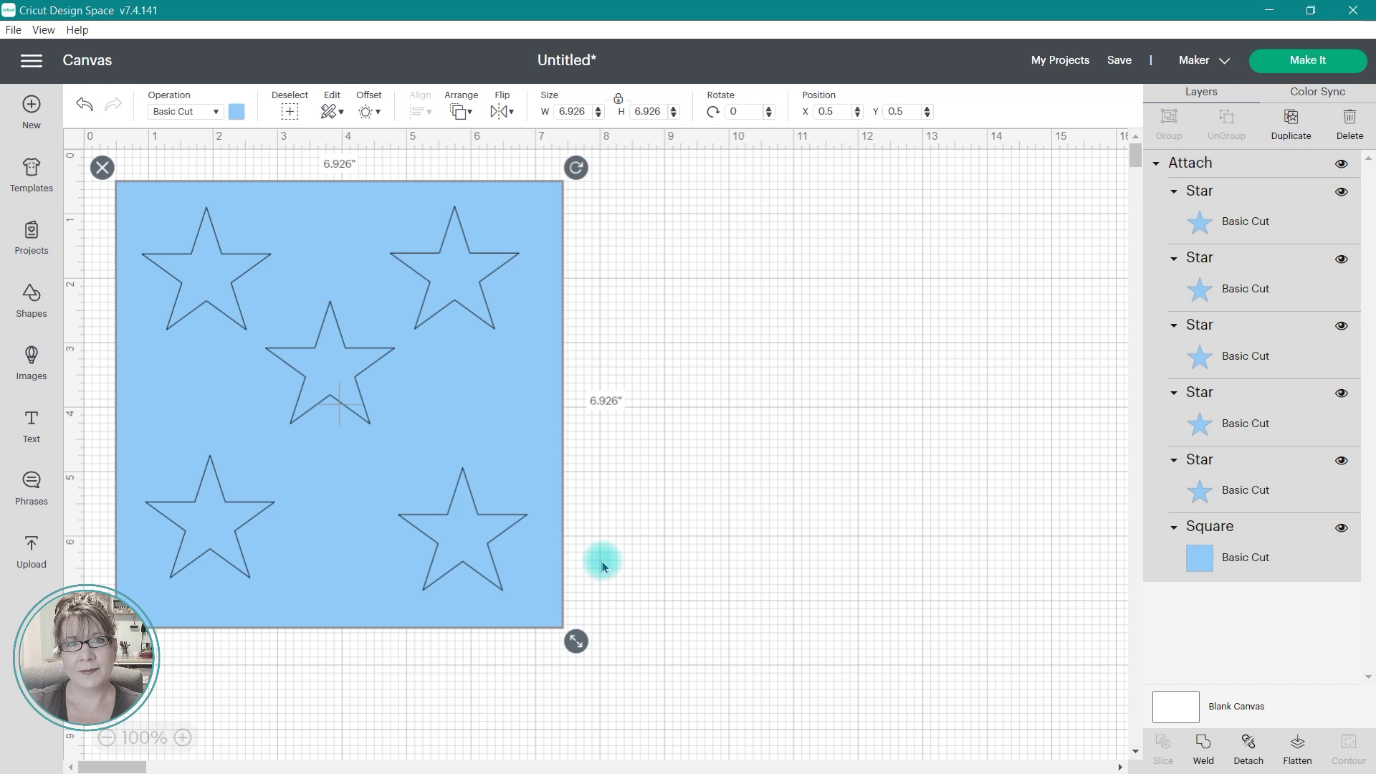
pyautogui.click(1307, 62)
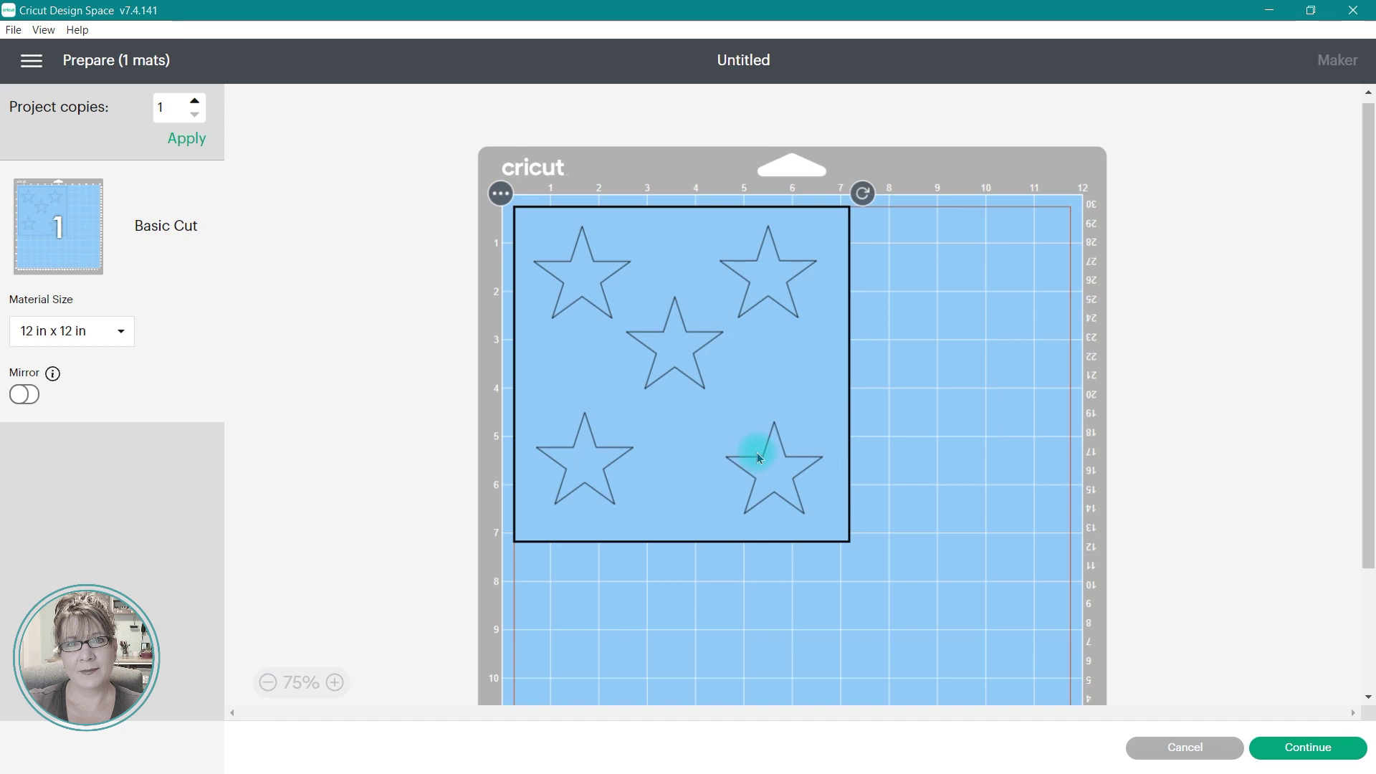
pyautogui.click(1186, 745)
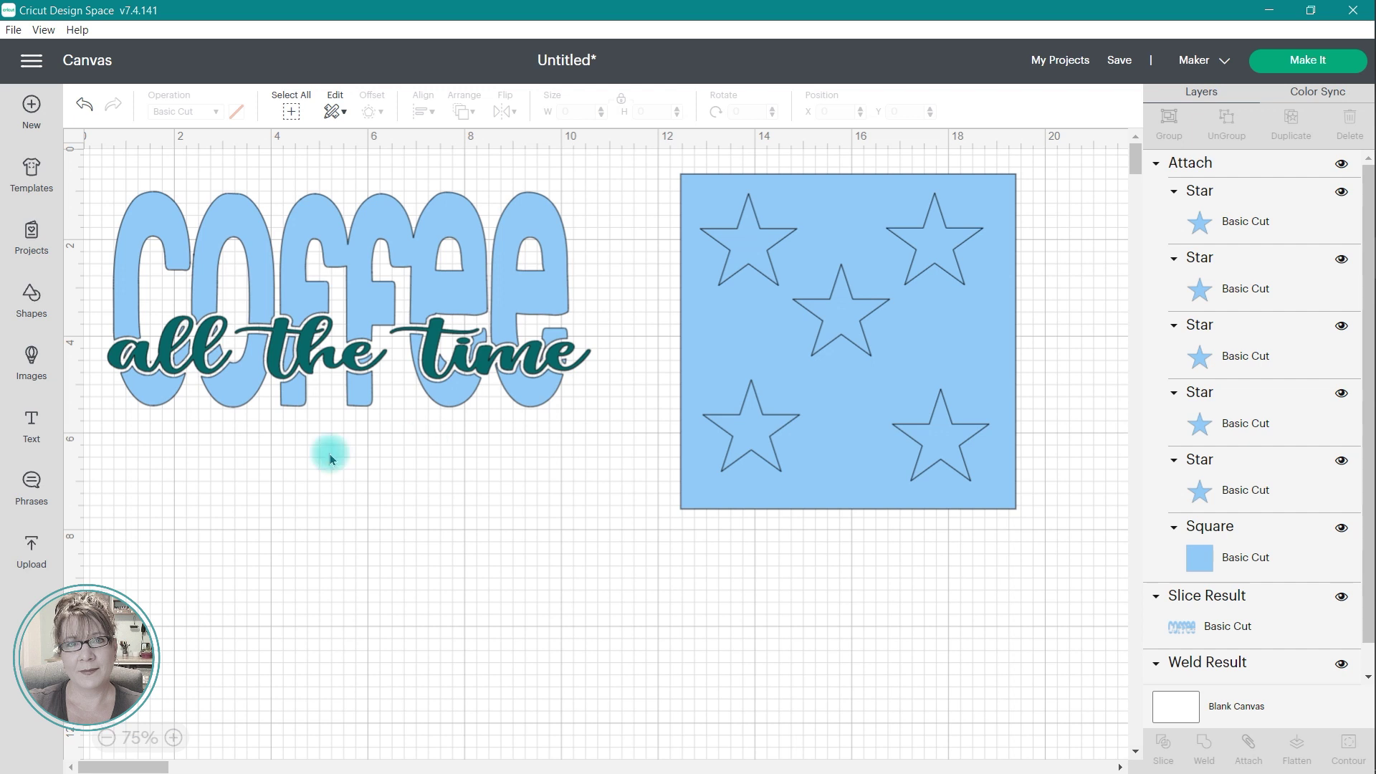
# Step: Detach the group, nudge the middle star down-right, and reattach all five stars to the square
pyautogui.click(849, 431)
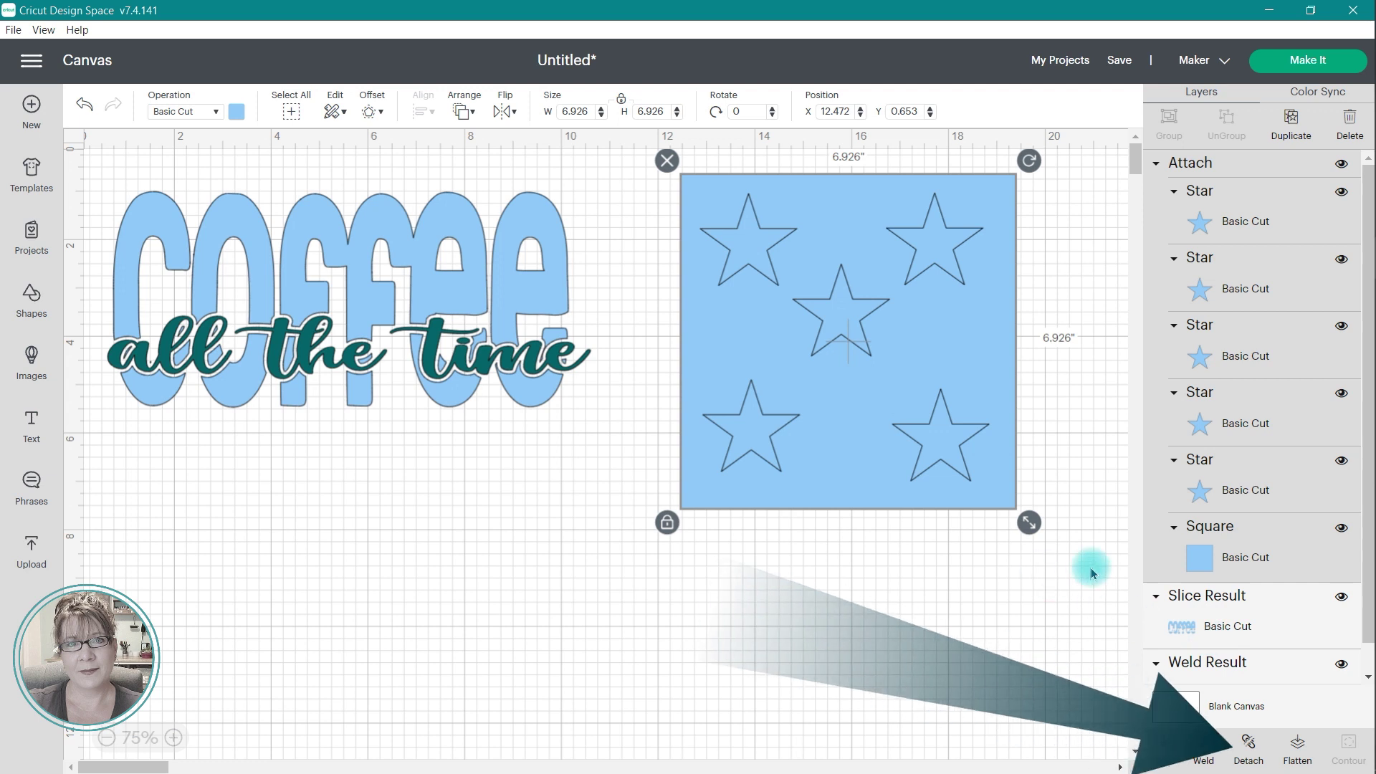
pyautogui.click(1247, 741)
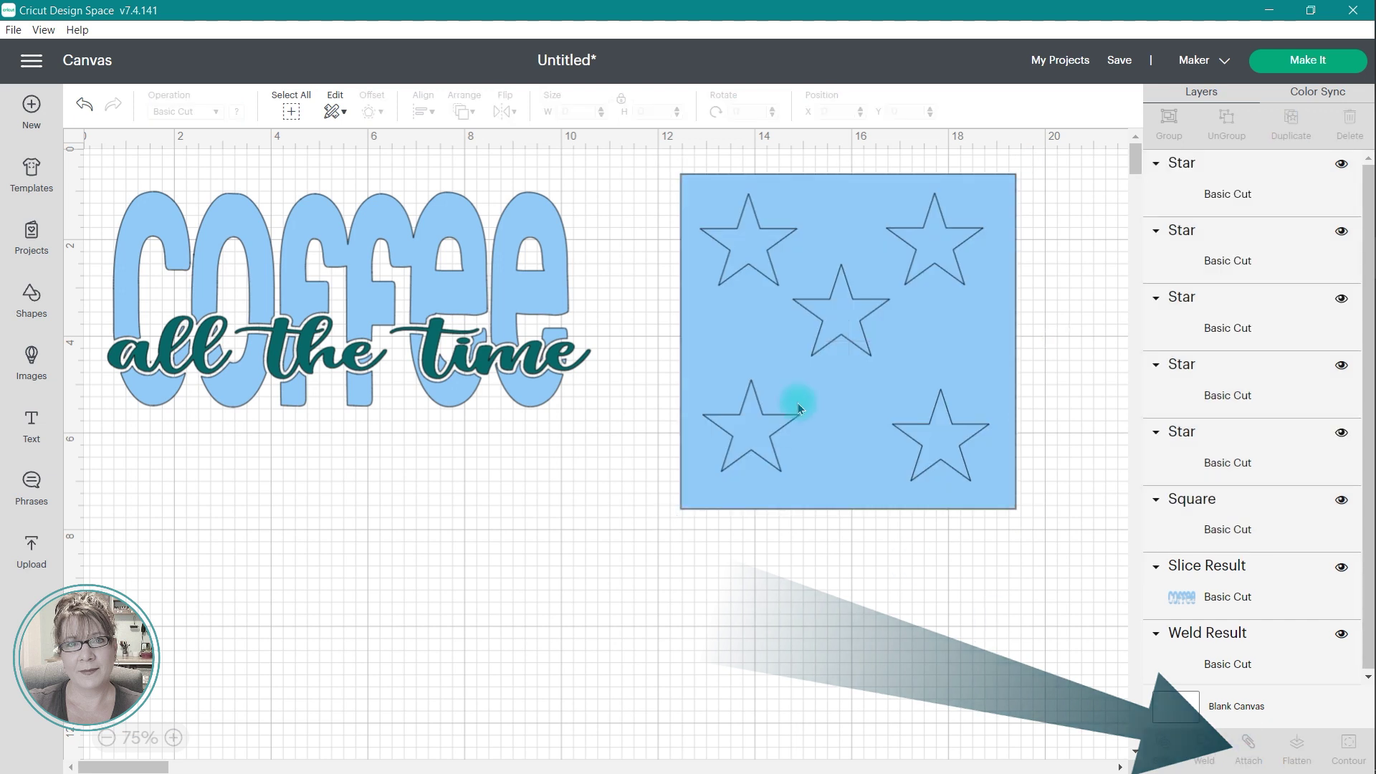
pyautogui.moveTo(842, 331); pyautogui.dragTo(853, 352)
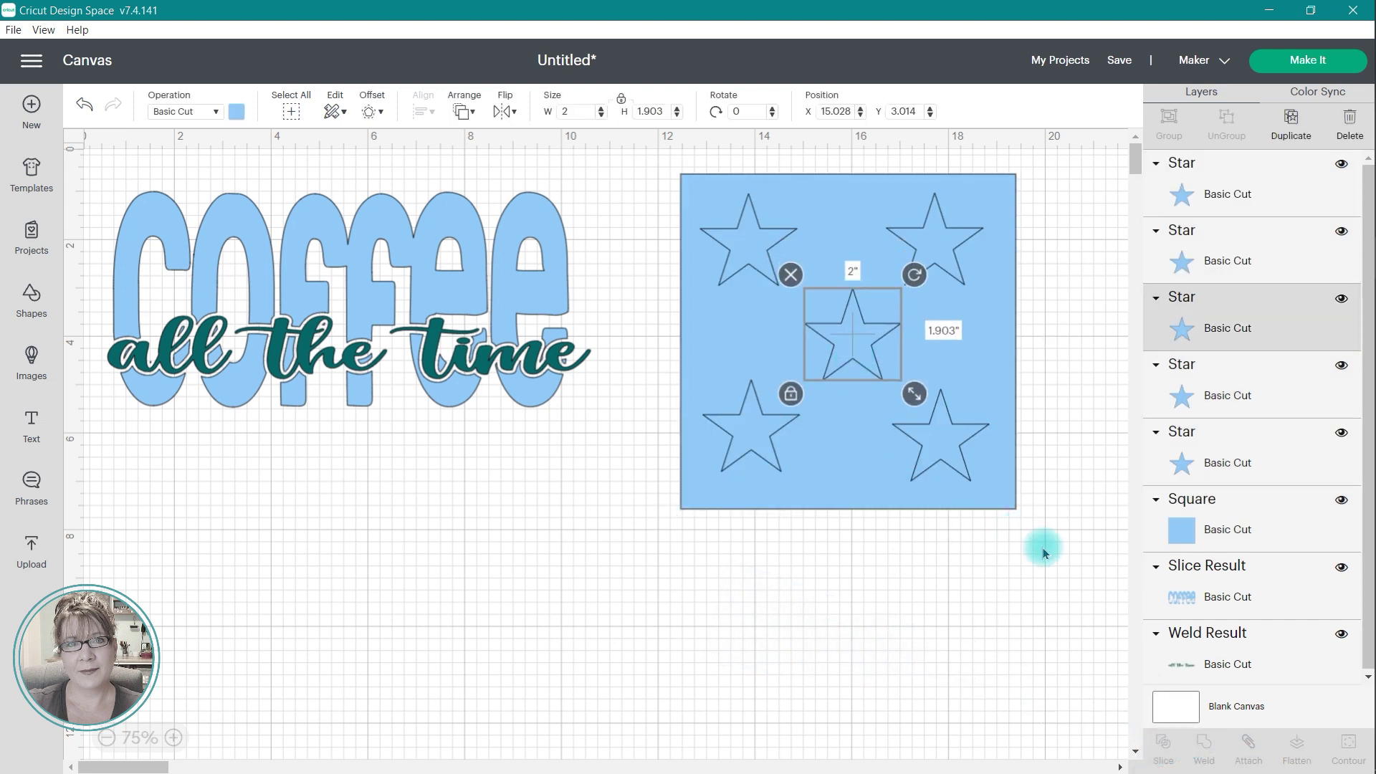
pyautogui.moveTo(1043, 546); pyautogui.dragTo(648, 146)
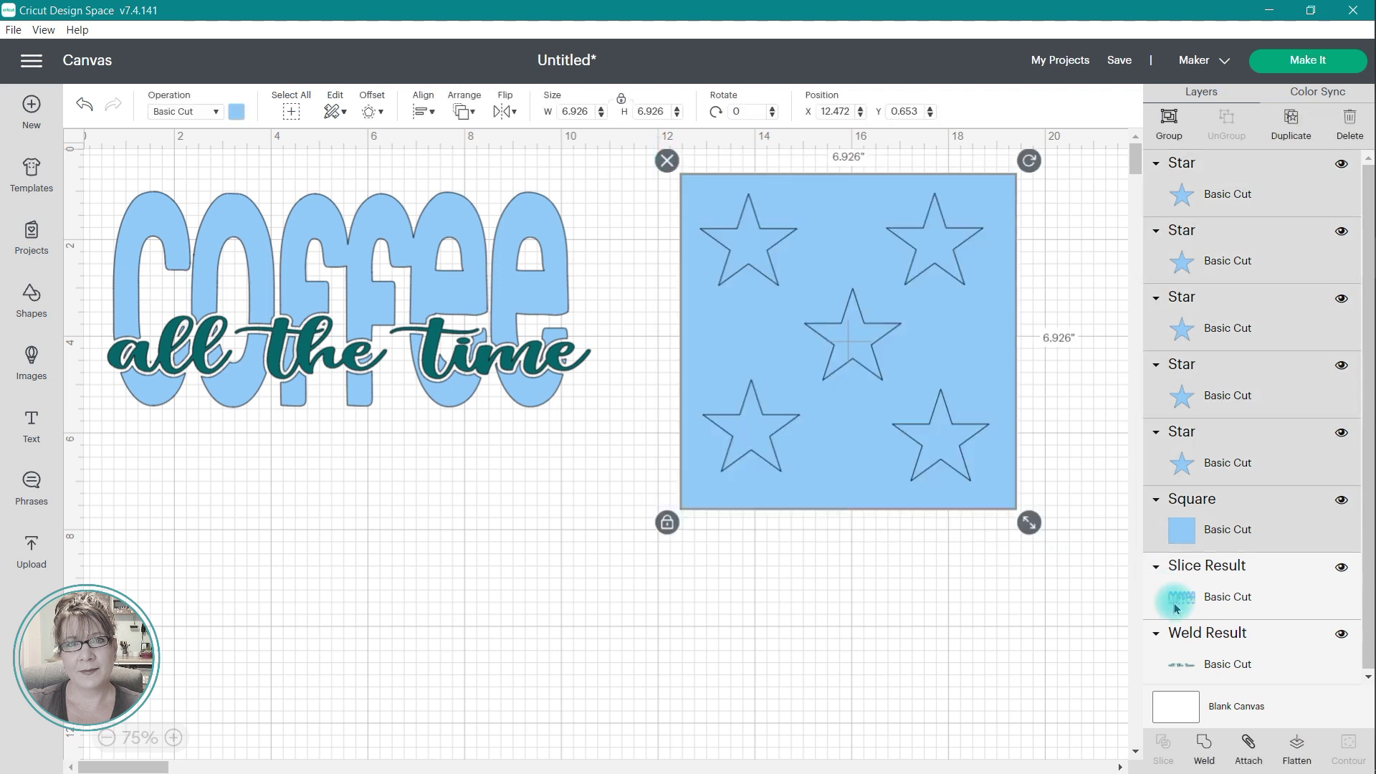
pyautogui.click(1248, 745)
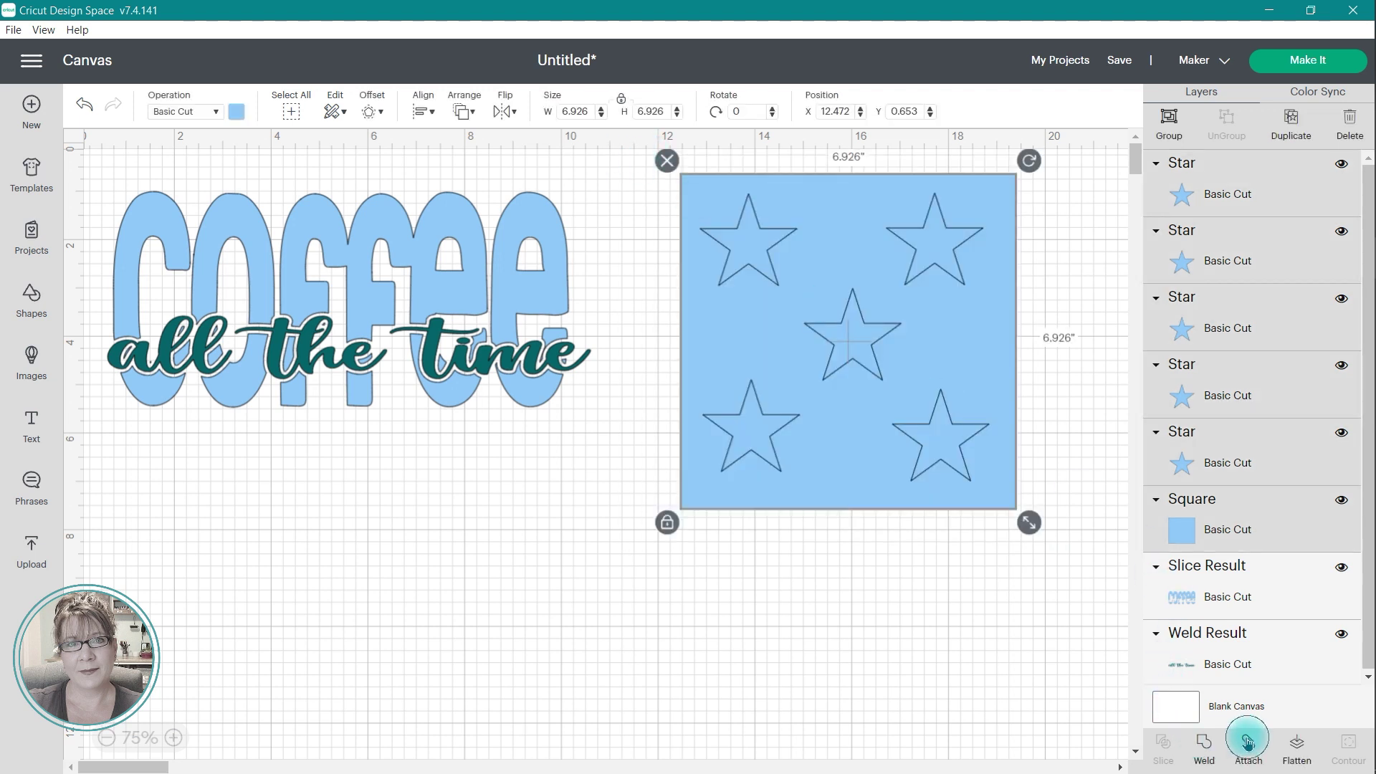